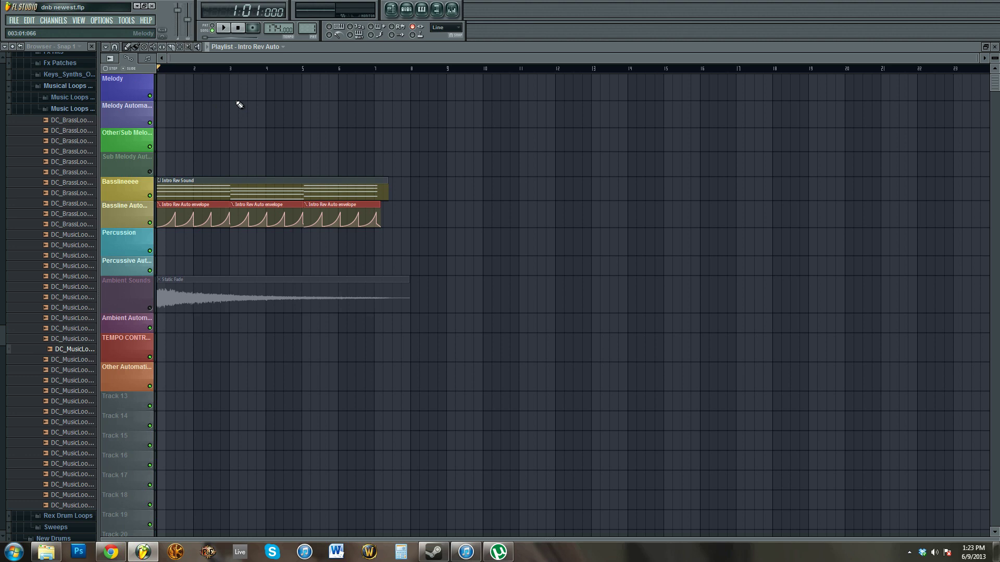
- Play and stop the song, then bring up the Channel Rack
key("space")
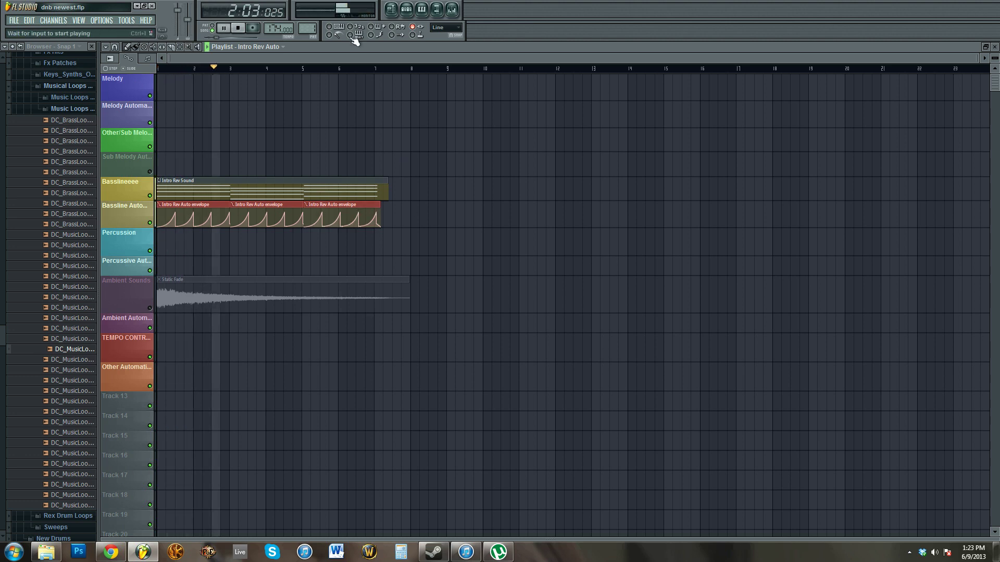
key("space")
key("F6")
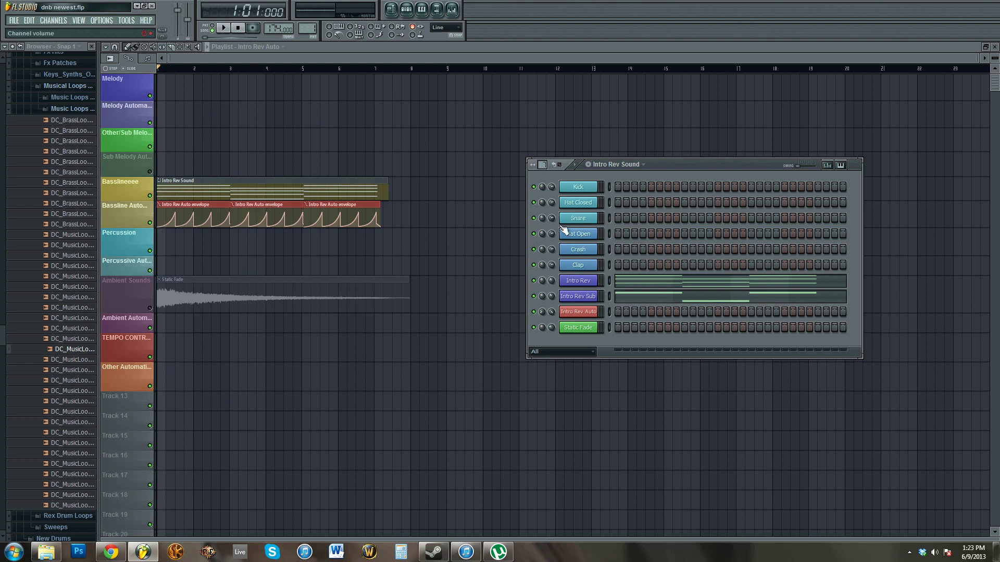
- Replay the song, unmute Intro Rev, mute Intro Rev Sub, and audition the change
key("space")
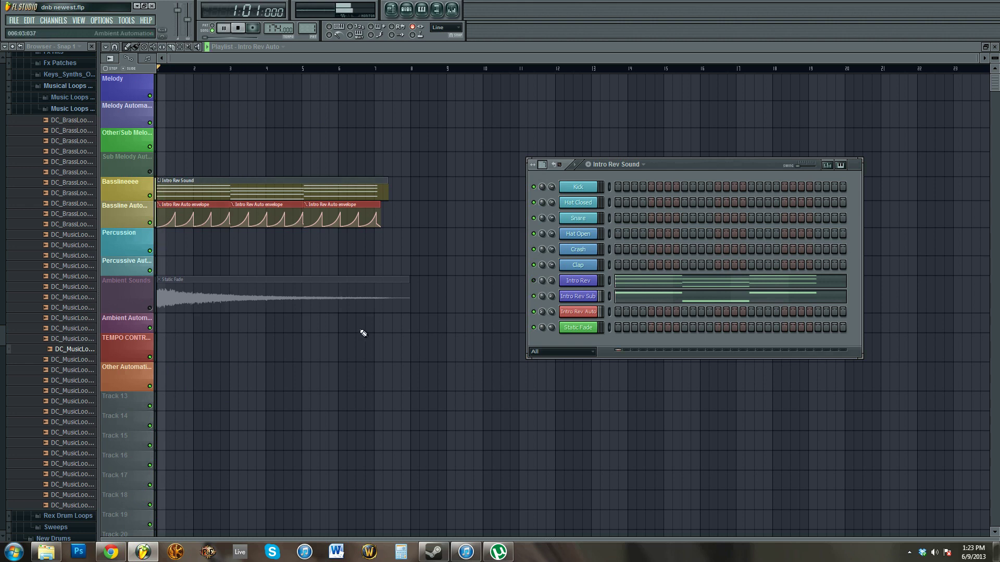
key("space")
left_click(533, 296)
left_click(533, 280)
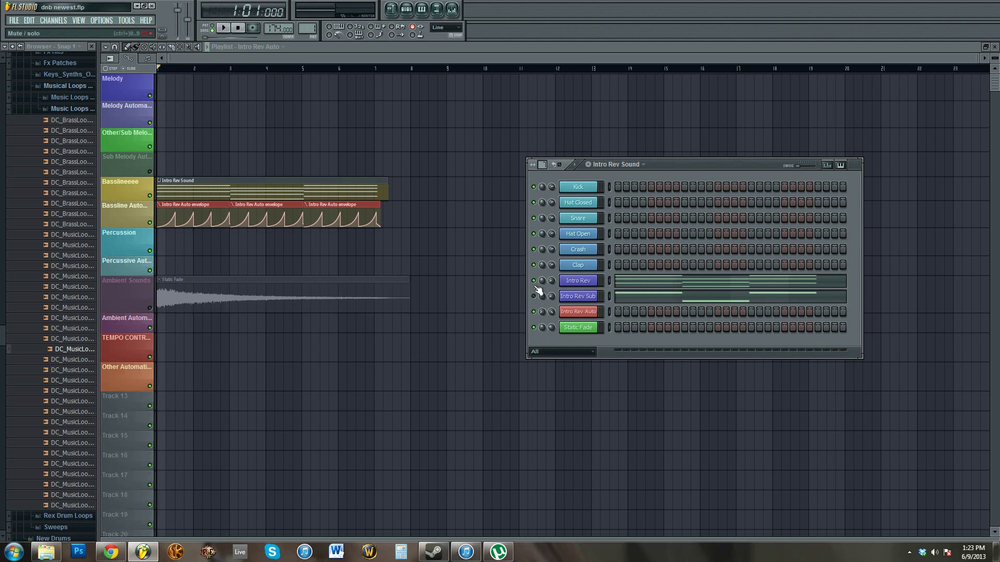
key("space")
- Mute the Bassline automation track and create a volume automation clip for Intro Rev
left_click(151, 224)
key("F6")
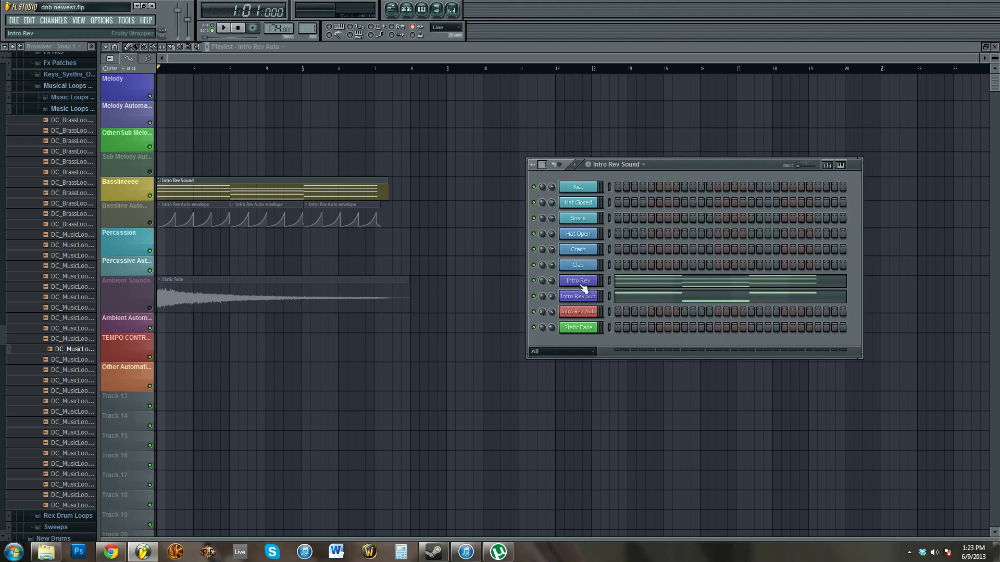
right_click(579, 282)
right_click(553, 281)
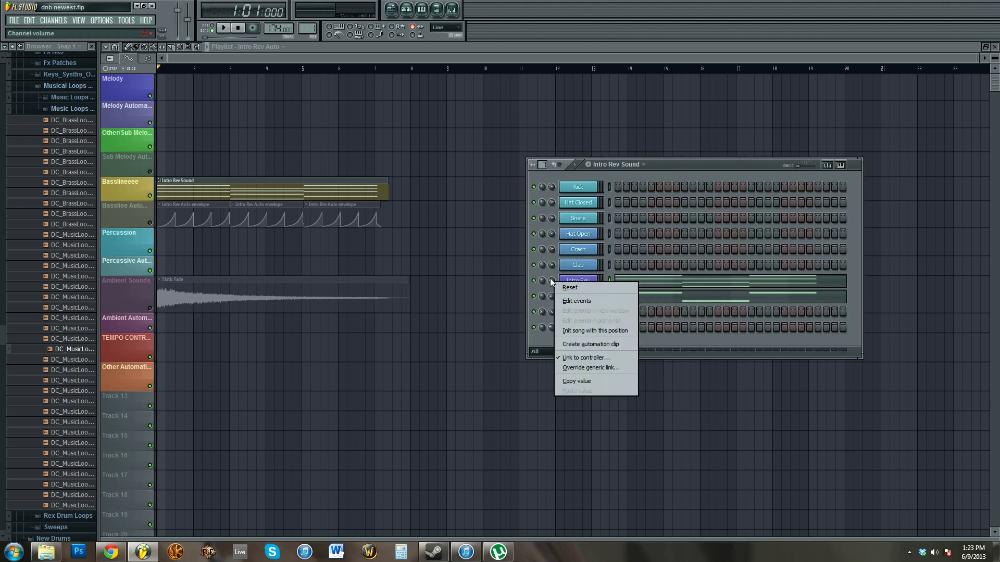
left_click(586, 344)
- Create an Intro Rev Sub volume automation clip and move it onto the Sub Melody Automation track
right_click(551, 296)
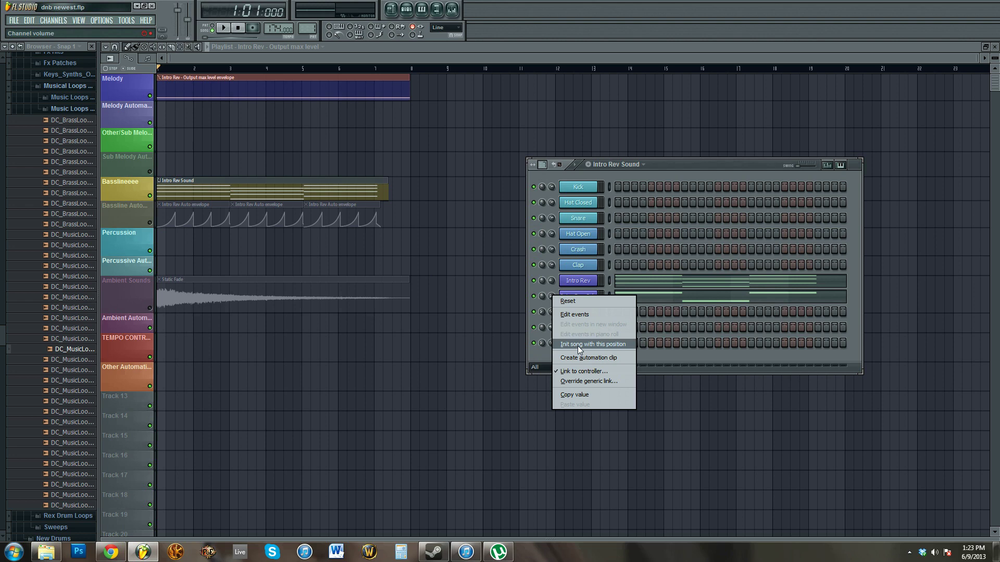
left_click(586, 358)
left_click_drag(174, 107, 174, 162)
- Move the Intro Rev clip onto the Other/Sub Melody track and unmute Sub Melody Automation
left_click_drag(190, 95, 189, 150)
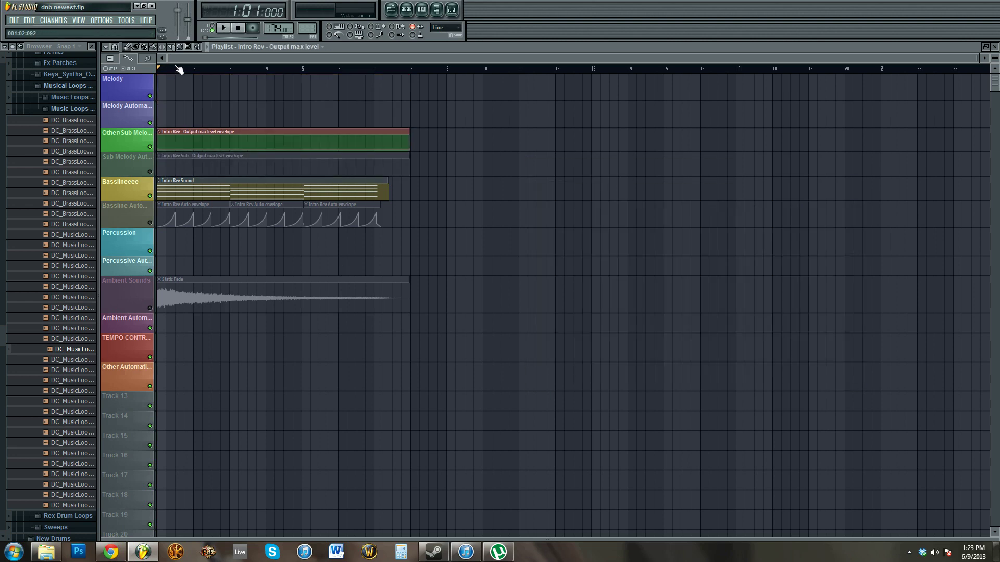
scroll(175, 73, "up", 5)
scroll(175, 73, "up", 6)
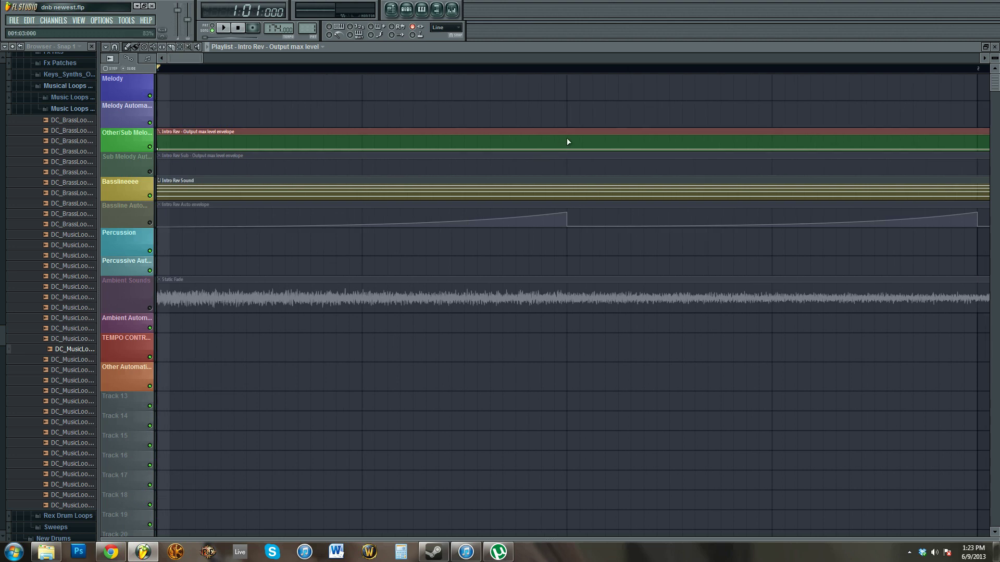
left_click(150, 171)
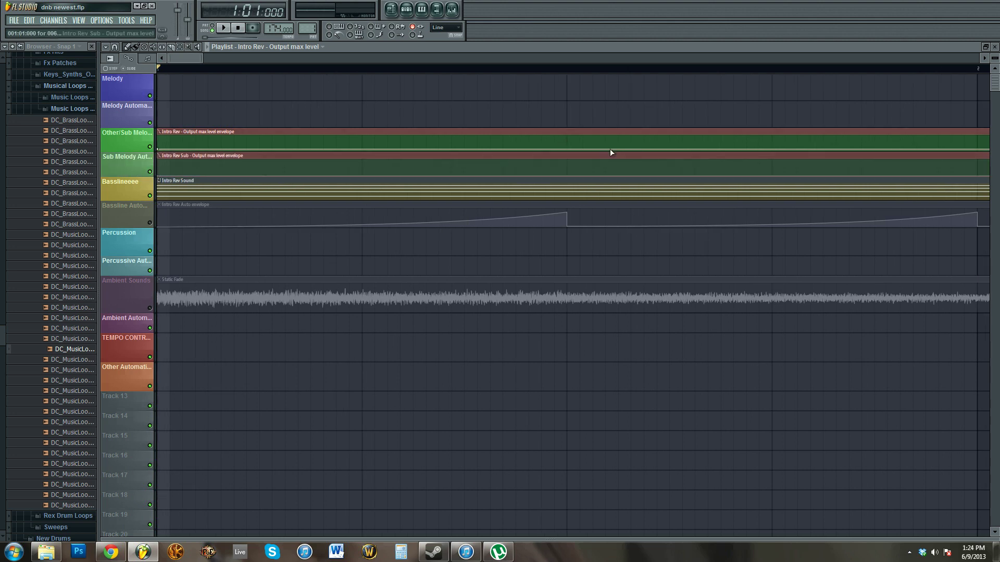
- Shape the Intro Rev envelope into rising ramps with added peaks, drop points and a raised tail
left_click_drag(568, 141, 569, 151)
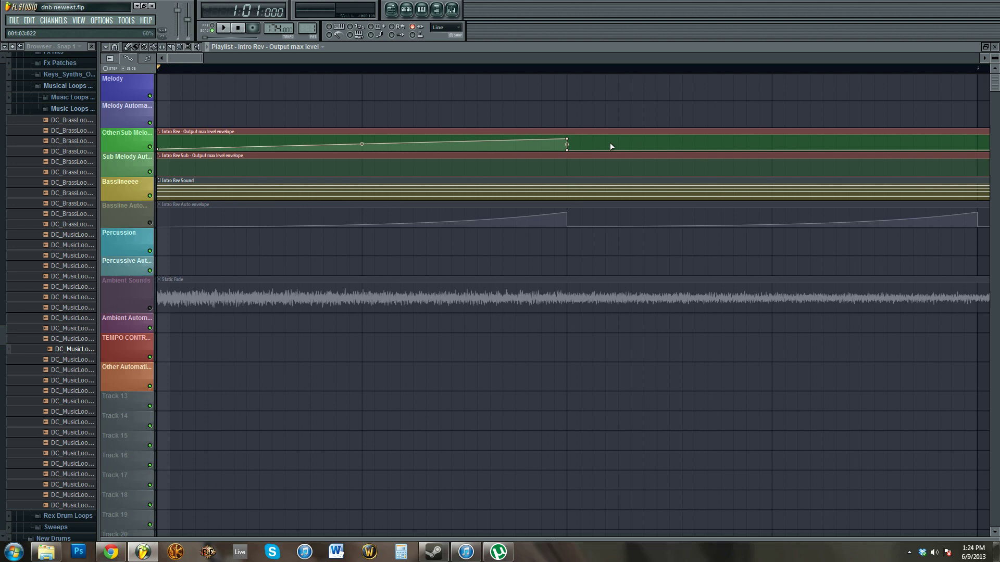
scroll(576, 73, "down", 2)
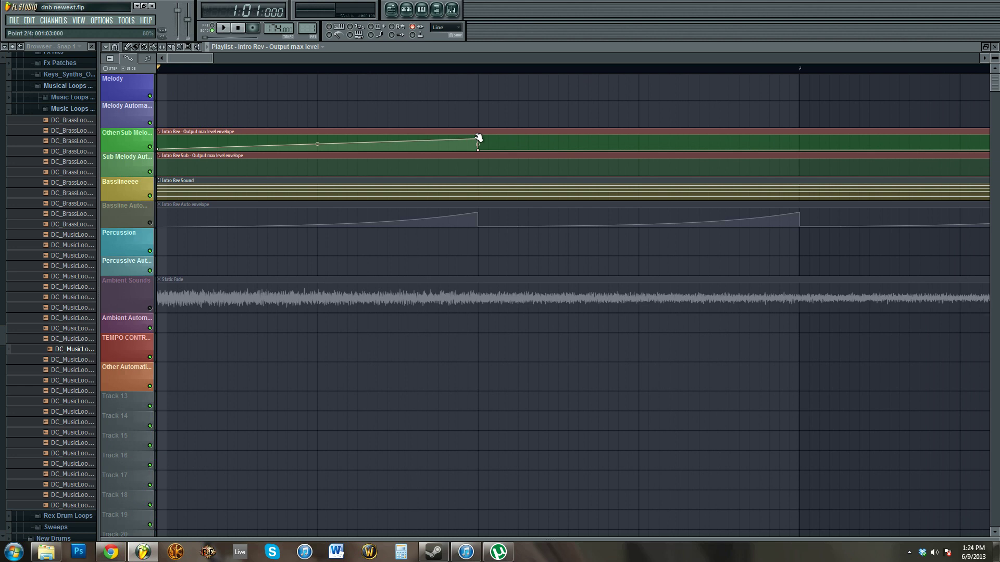
right_click(640, 139)
right_click(640, 151)
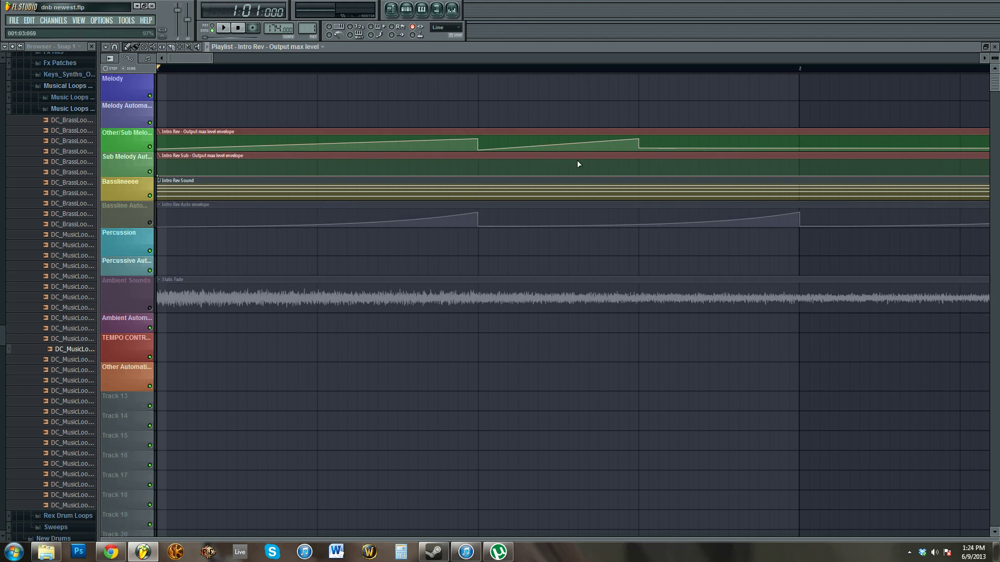
left_click_drag(721, 144, 769, 144)
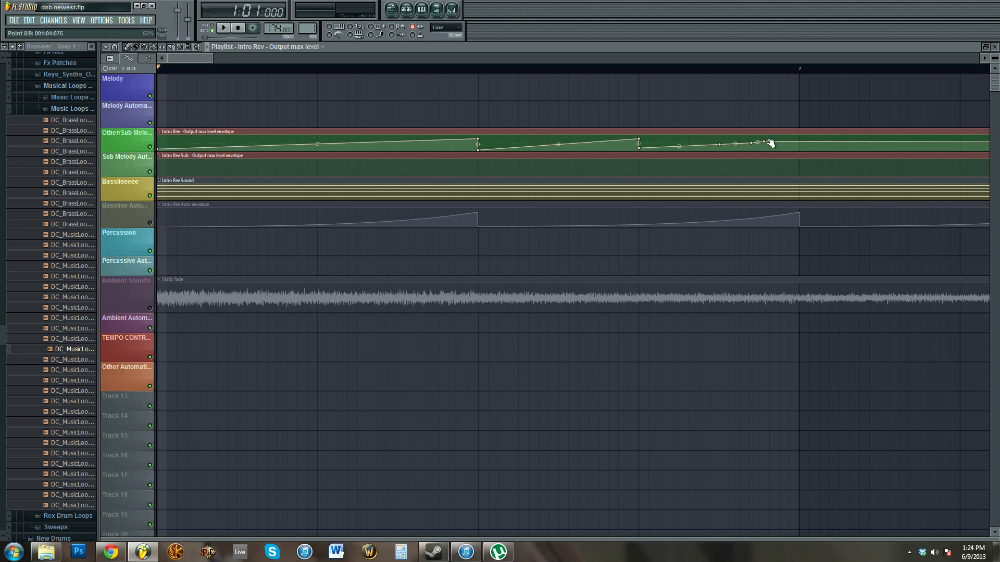
- Copy the Intro Rev output automation's envelope state via Articulator > Copy state
key("F6")
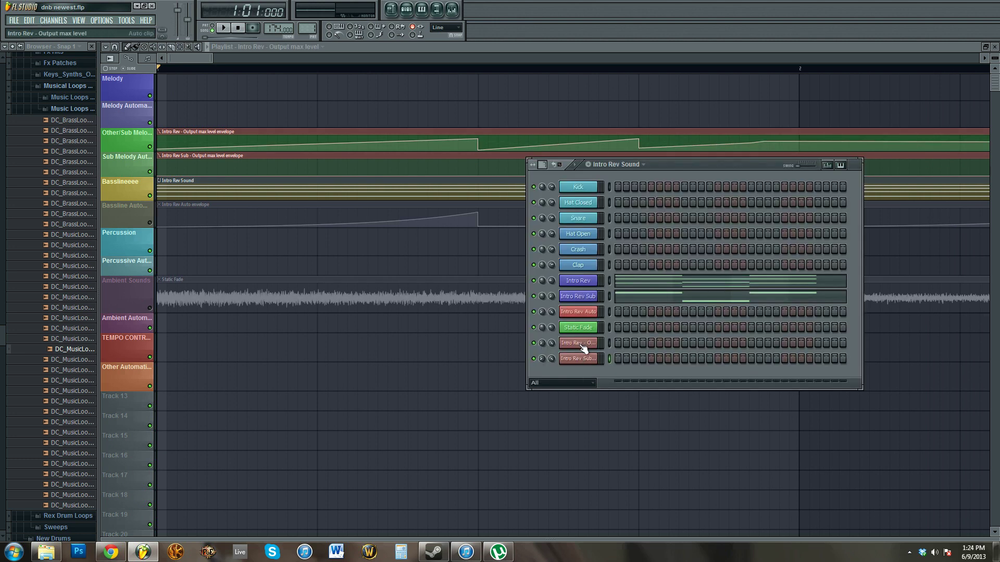
left_click(579, 343)
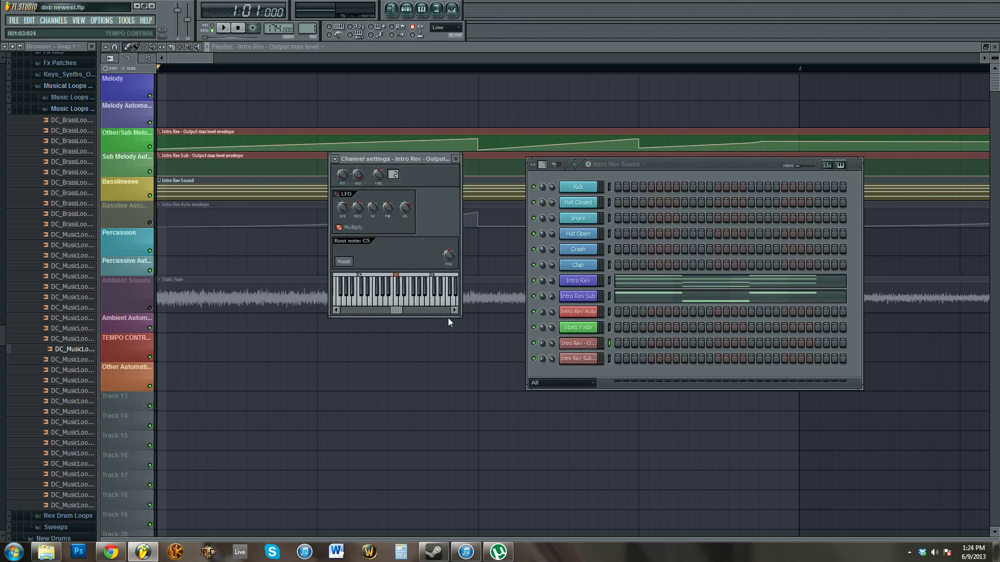
left_click(335, 159)
mouse_move(395, 195)
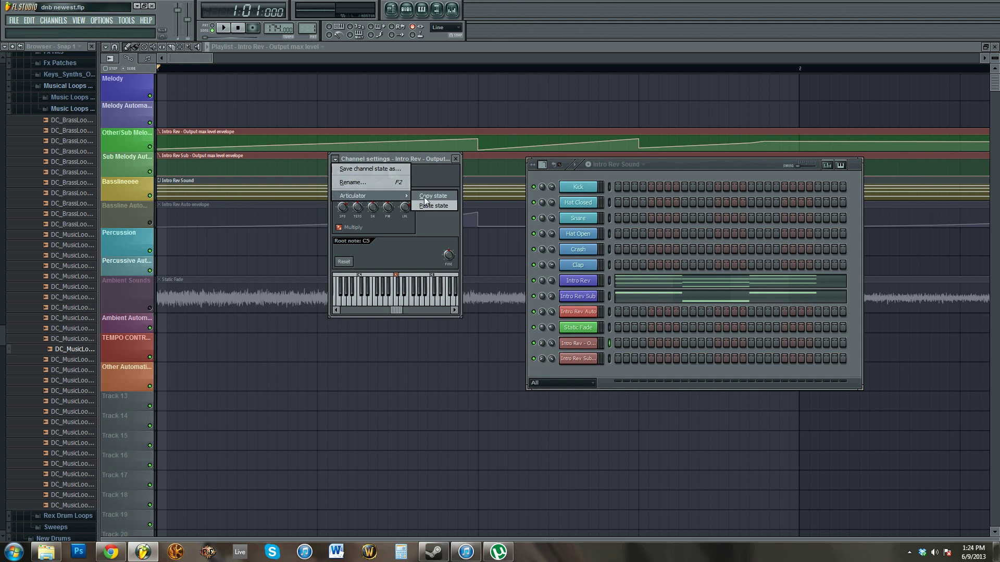
left_click(434, 205)
- Paste the copied envelope state onto the Intro Rev Sub automation channel
left_click(578, 359)
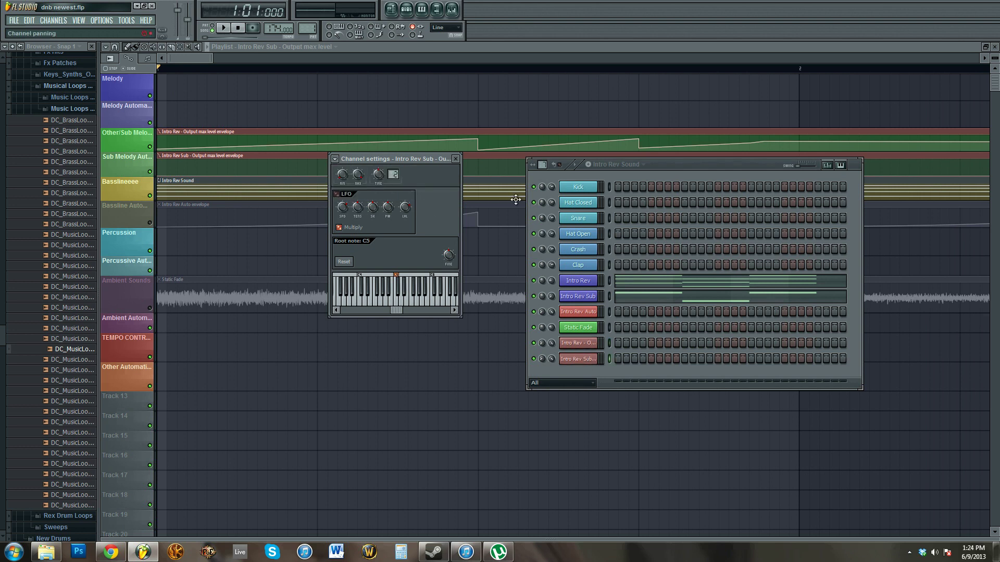
left_click(336, 161)
mouse_move(379, 197)
left_click(431, 208)
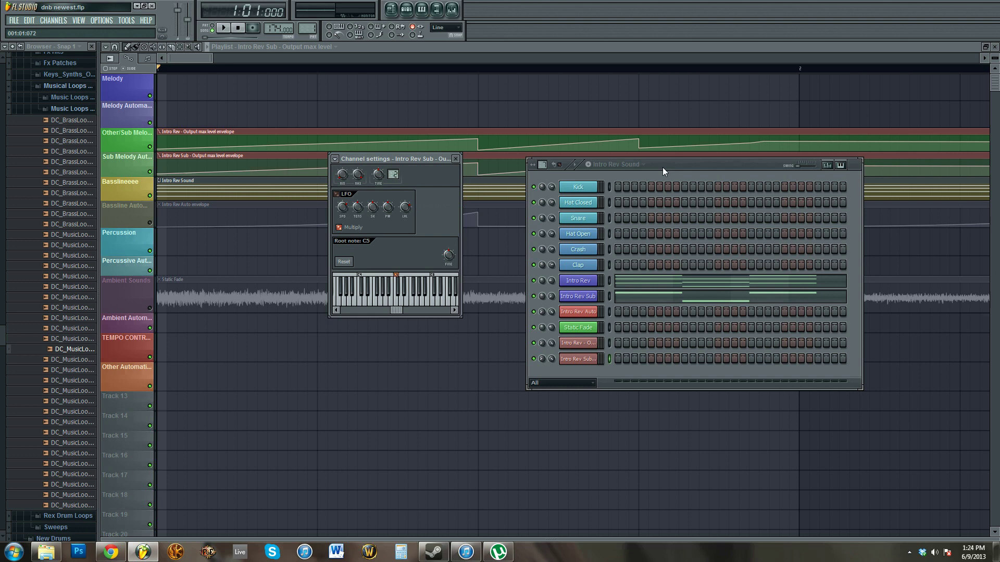
left_click_drag(726, 166, 714, 246)
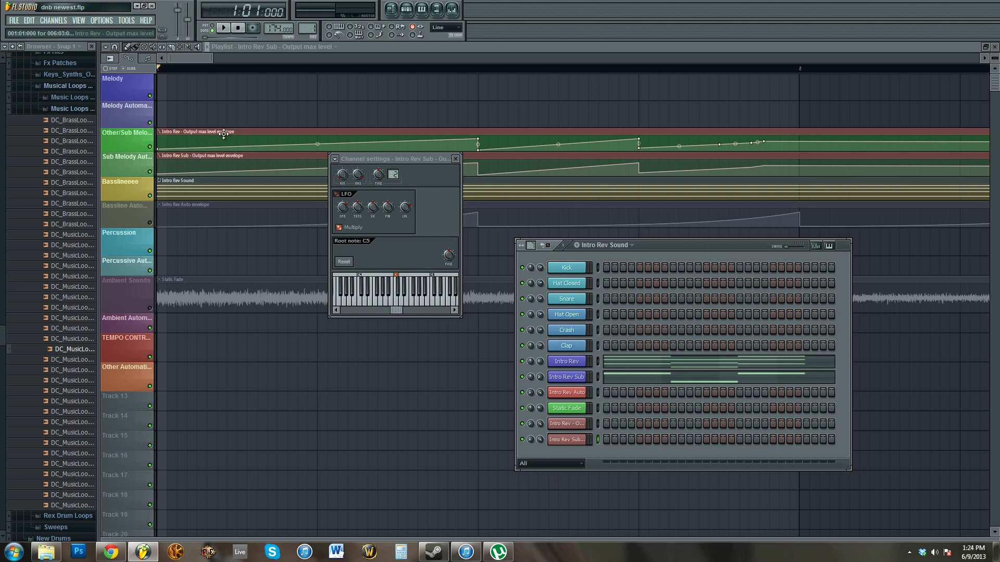
scroll(223, 72, "down", 5)
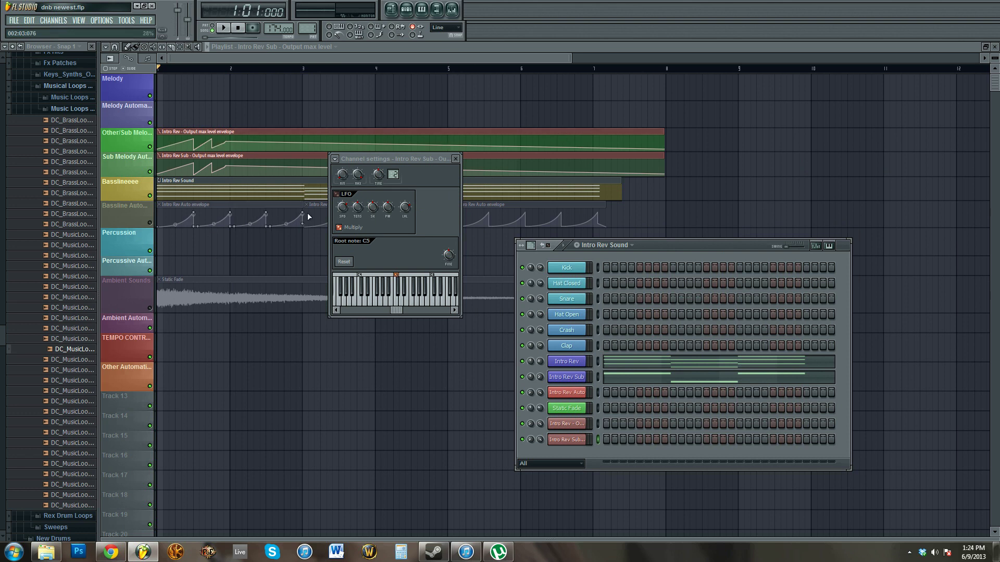
left_click_drag(408, 158, 380, 301)
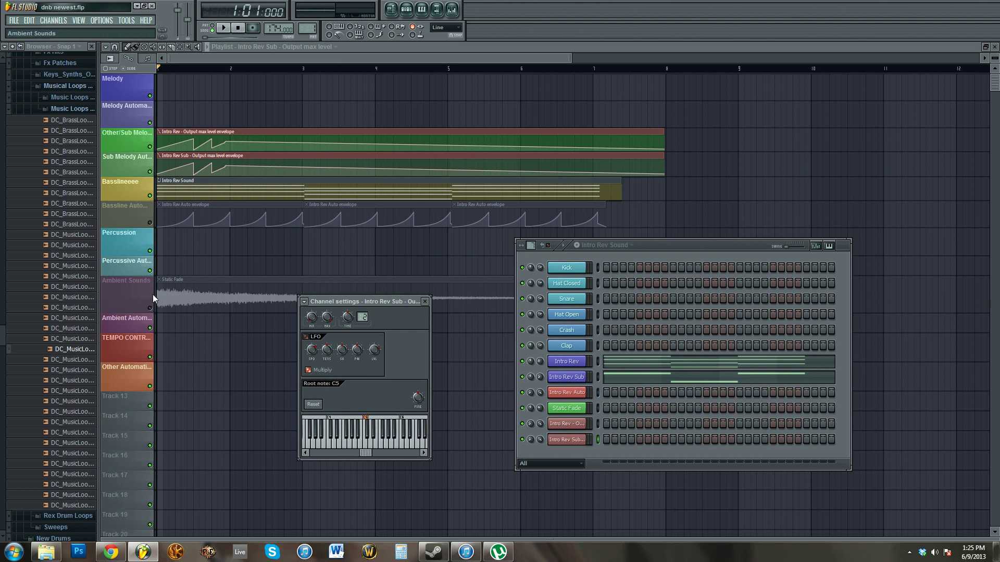
mouse_move(215, 152)
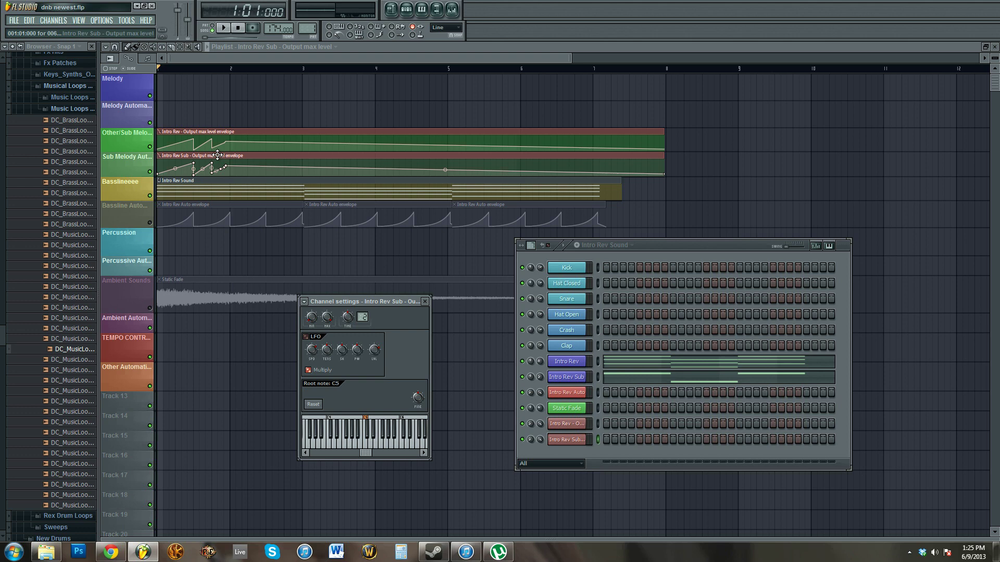
- Delete the Intro Rev and Intro Rev Sub envelope clips and the Intro Rev Sub automation channel
right_click(217, 156)
right_click(241, 135)
key("F6")
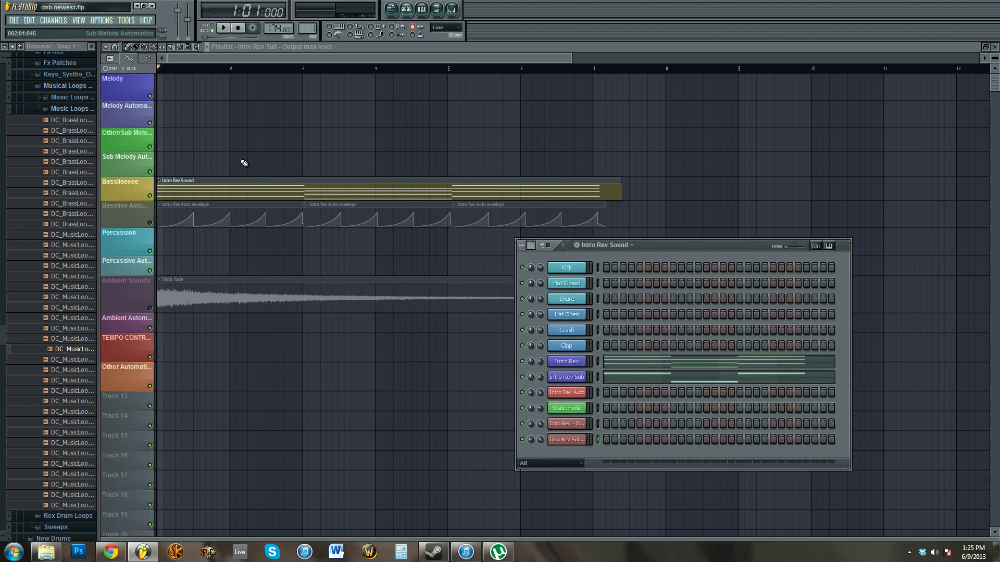
right_click(571, 449)
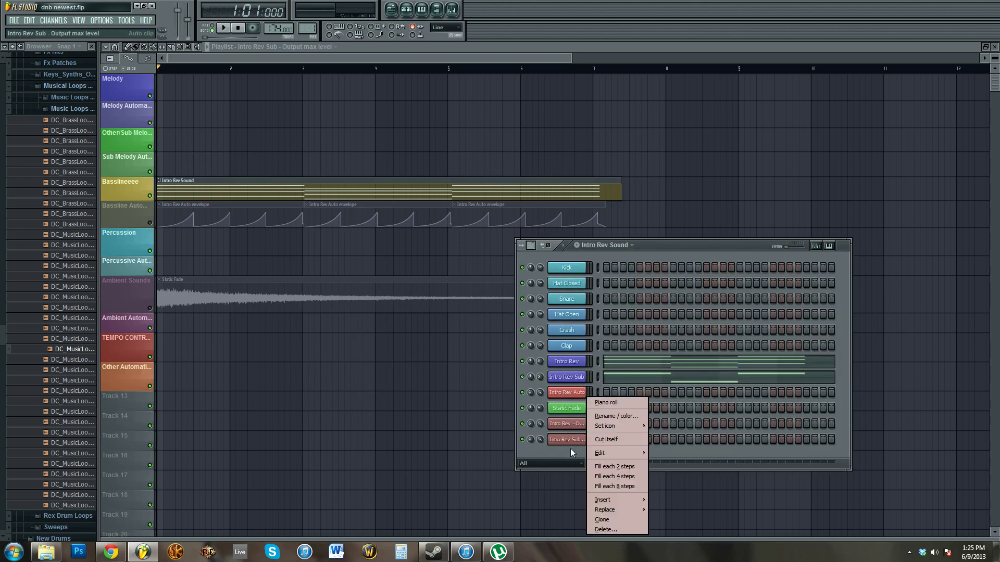
left_click(608, 527)
key("Return")
- Delete the Intro Rev output automation channel and close the Intro Rev channel settings
right_click(567, 424)
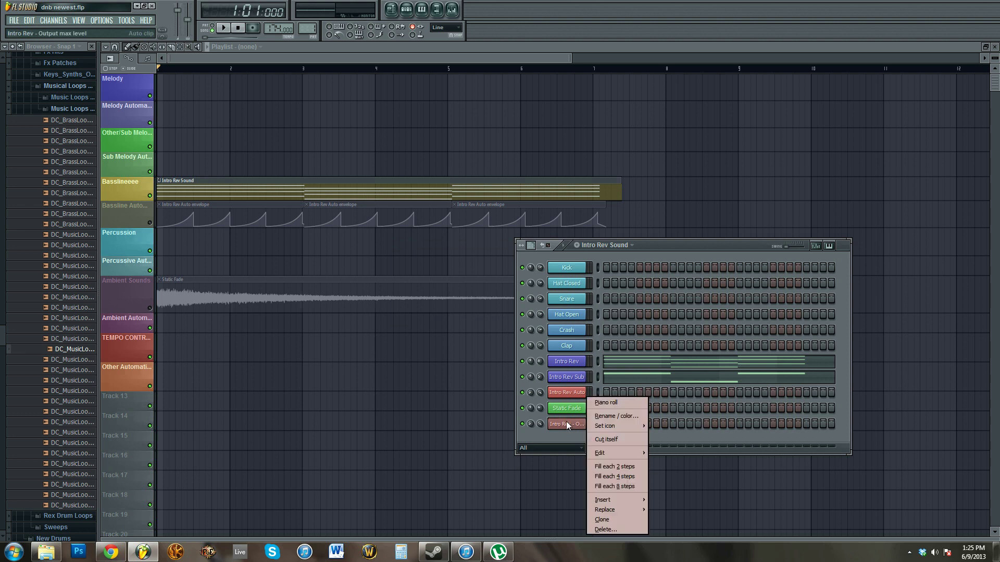
left_click(604, 530)
key("Return")
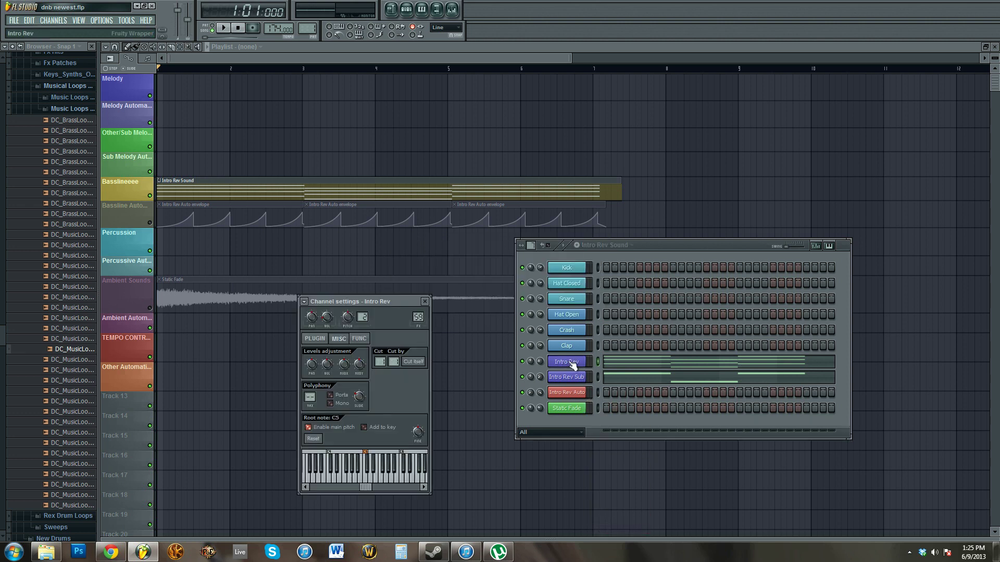
left_click(571, 364)
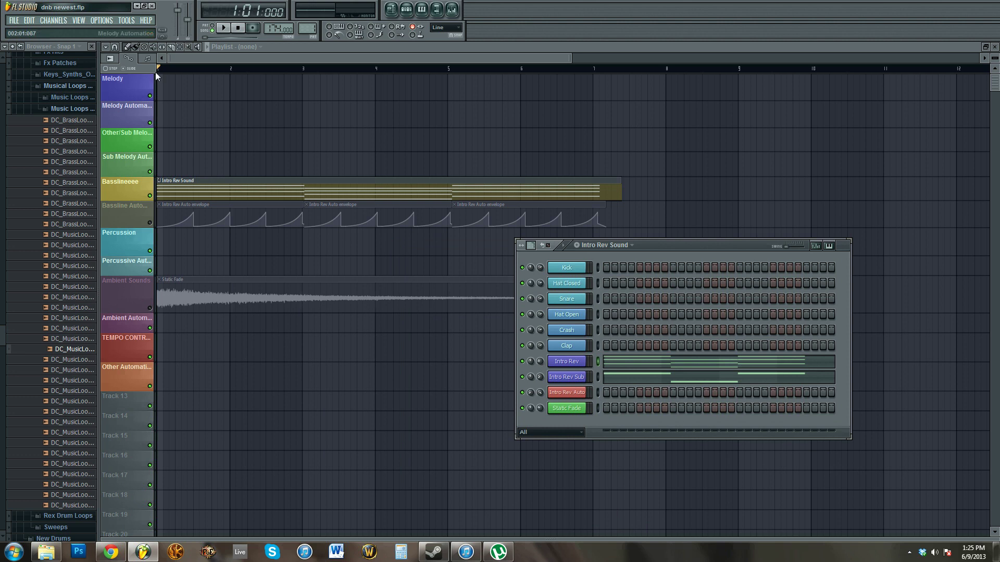
- Add a new Auto clip automation channel and place its envelope at the start of Percussion
left_click(53, 21)
mouse_move(56, 31)
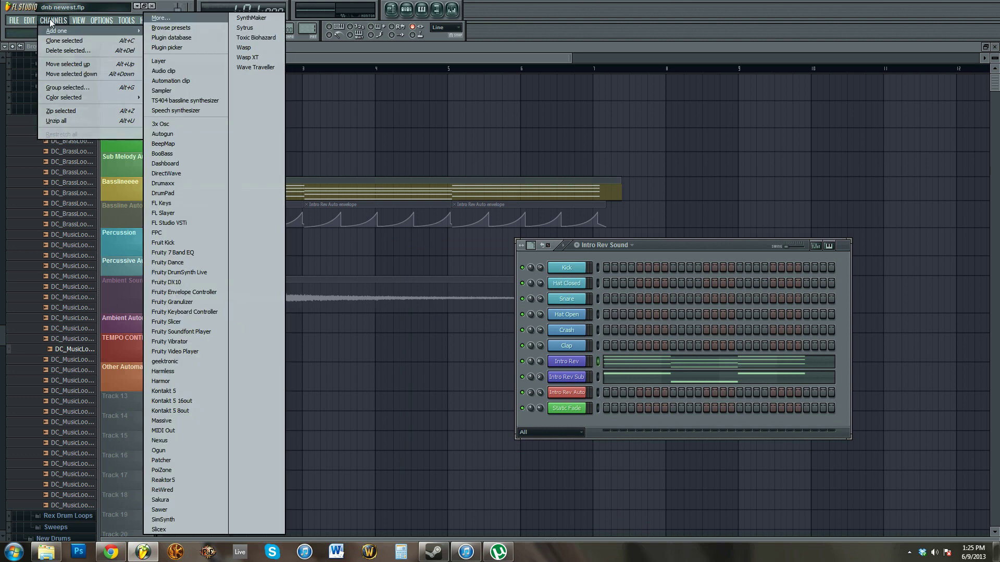
left_click(180, 82)
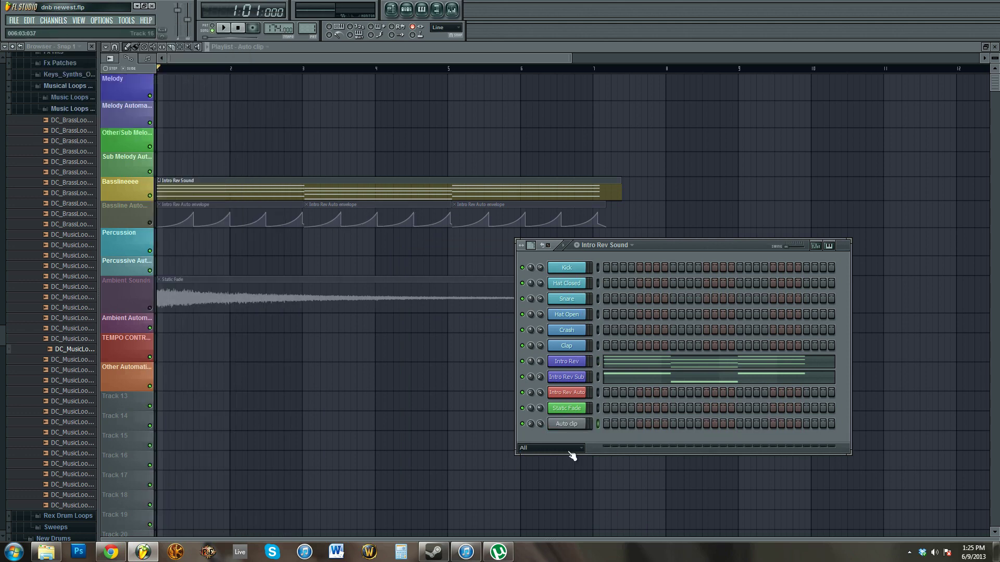
left_click(575, 425)
left_click(249, 140)
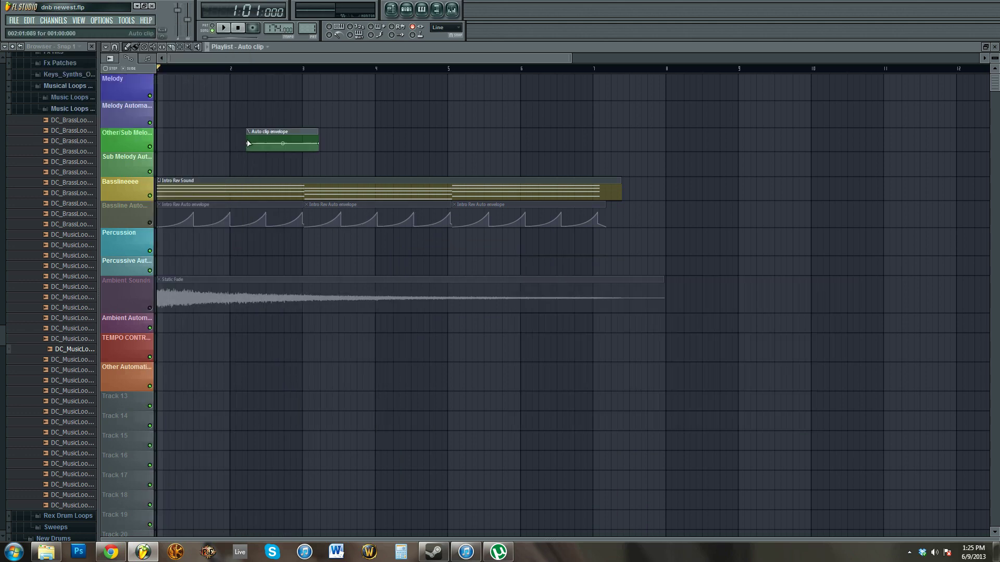
left_click_drag(272, 131, 180, 245)
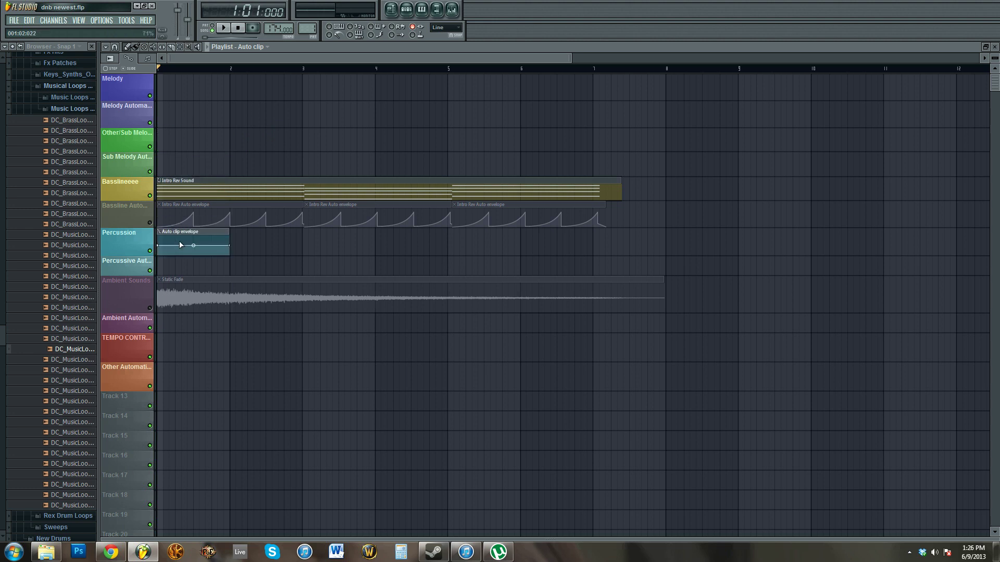
- Lengthen the Auto clip envelope clip and trim it to end at bar 3
left_click_drag(230, 238, 300, 238)
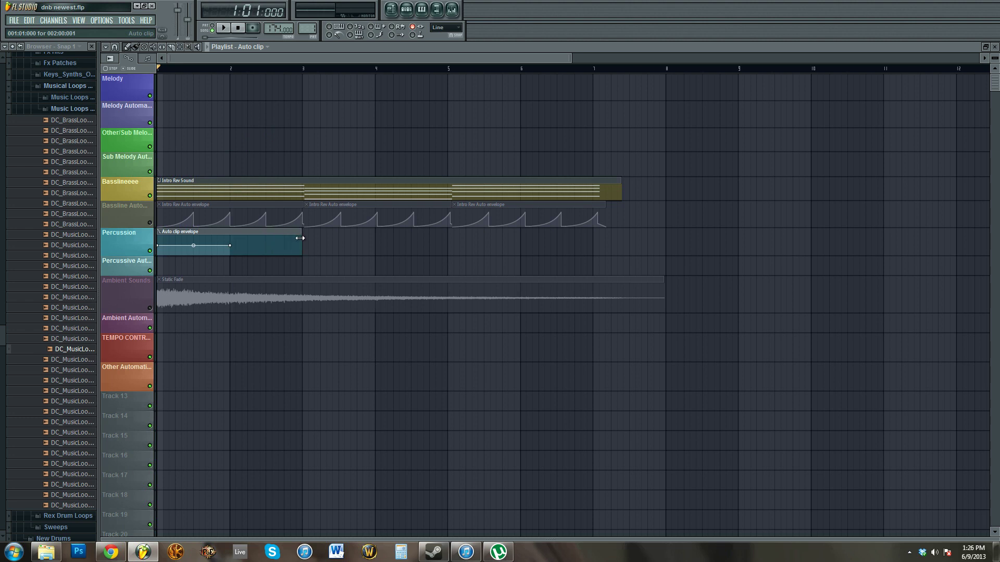
scroll(309, 69, "up", 4)
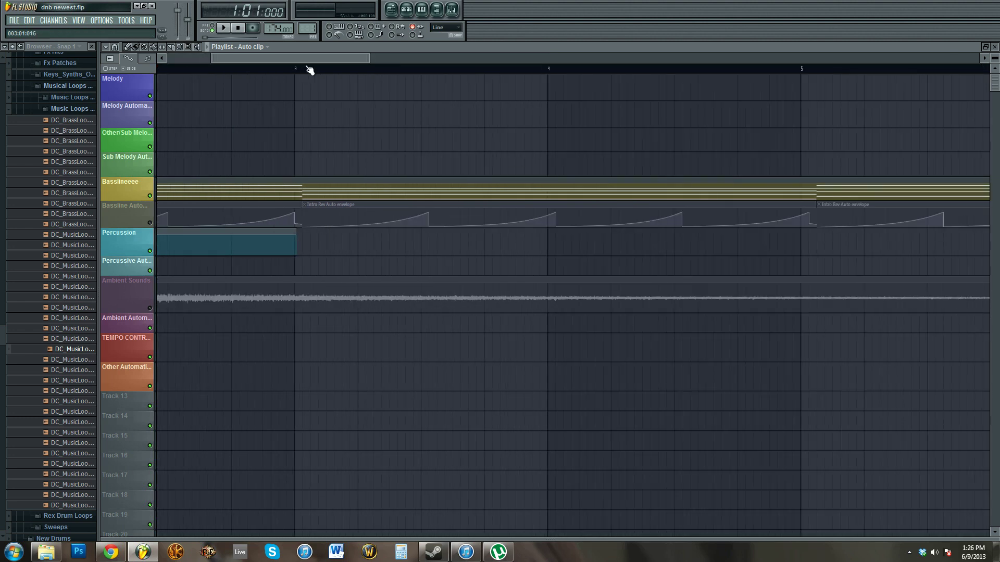
scroll(304, 70, "down", 2)
scroll(286, 67, "down", 4)
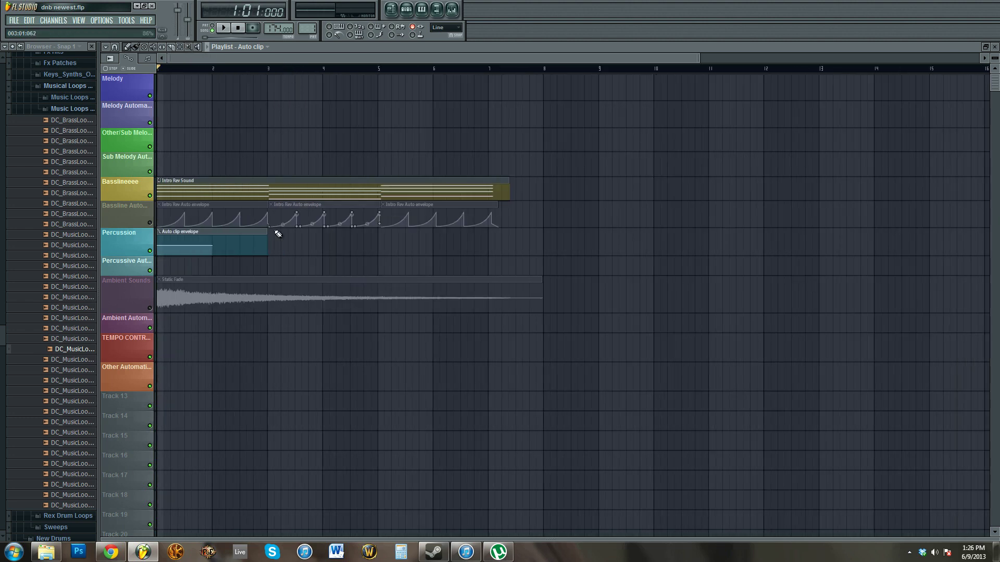
scroll(261, 73, "up", 5)
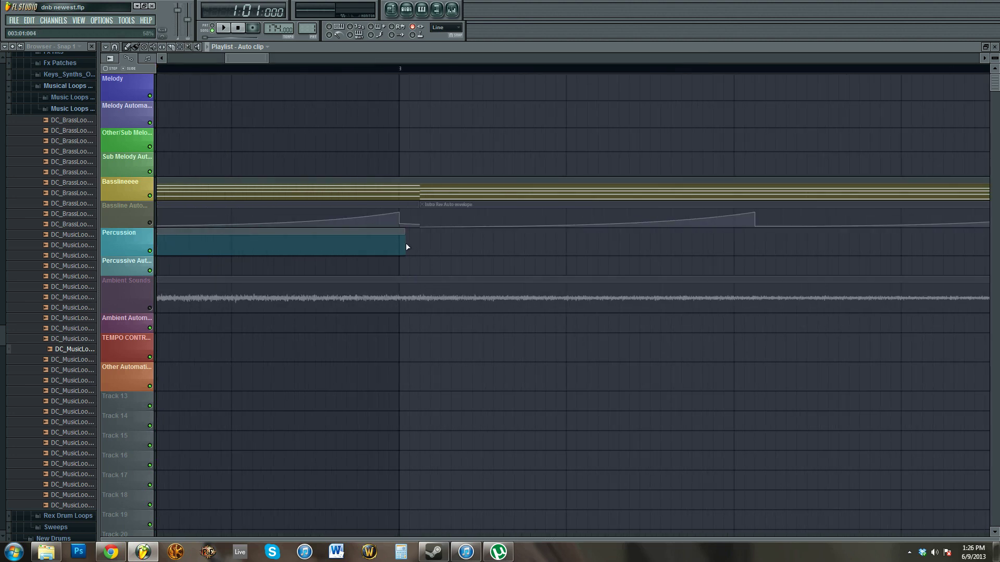
left_click_drag(408, 247, 399, 230)
scroll(353, 70, "down", 6)
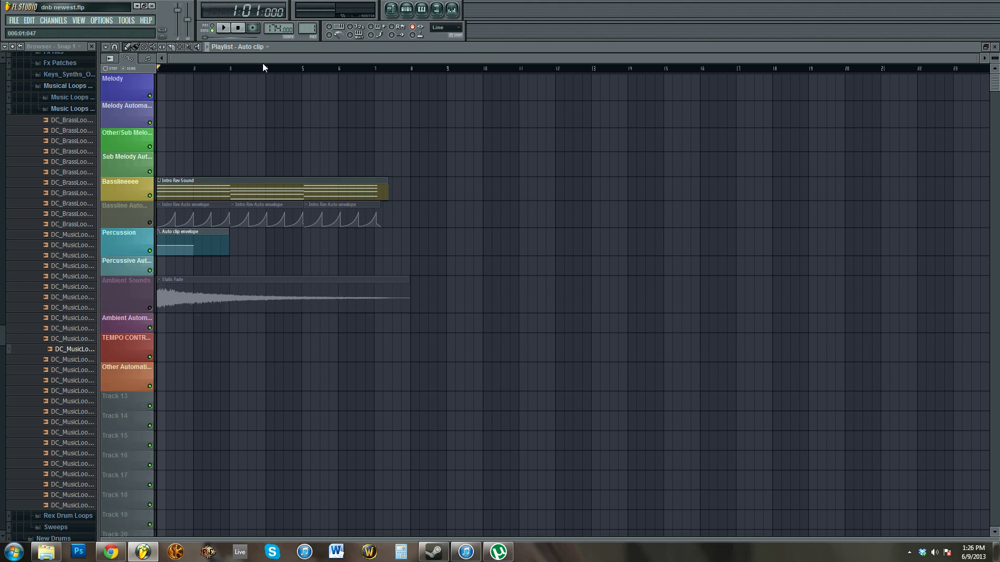
scroll(174, 69, "up", 8)
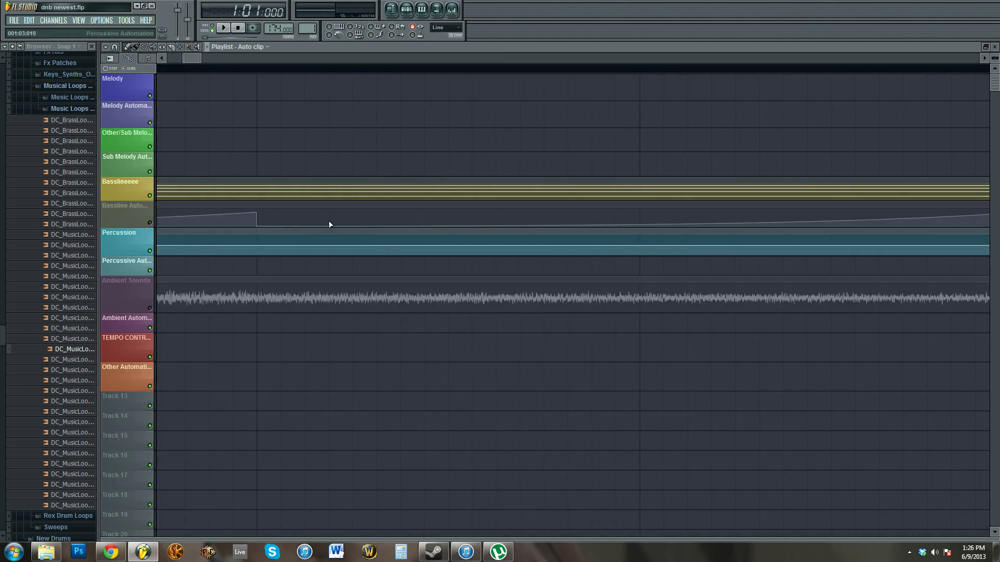
- Remove a stray Auto clip from the Sub Melody row, then select and clear groups of clips
mouse_move(294, 154)
left_mouse_down()
mouse_move(282, 188)
mouse_move(280, 165)
left_mouse_up()
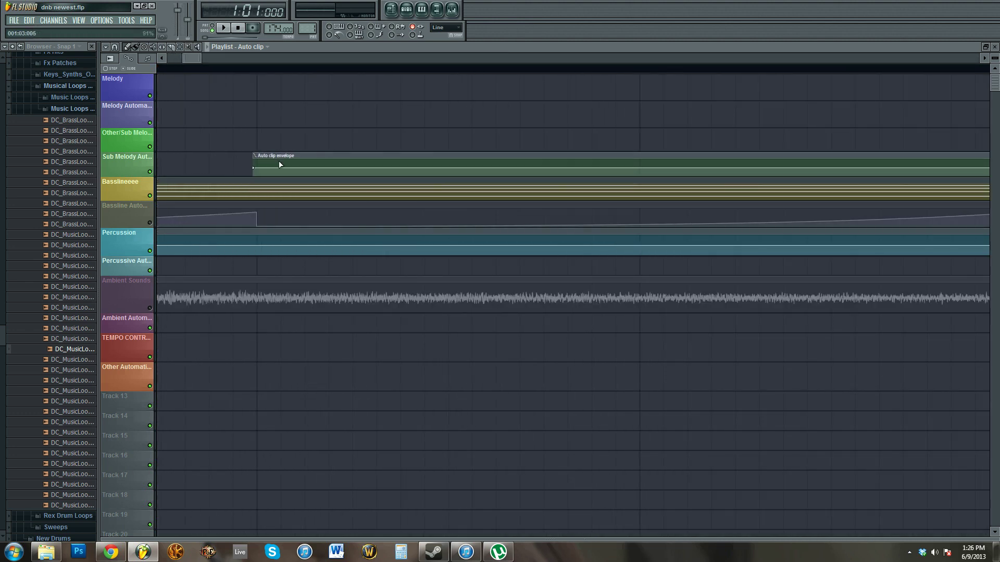
right_click(280, 166)
left_click_drag(305, 131, 209, 221)
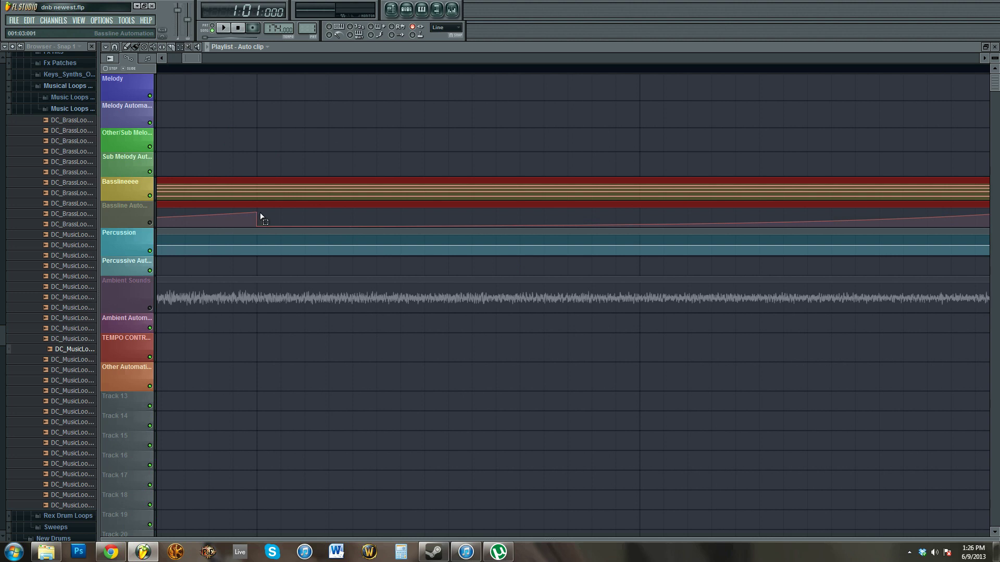
left_click_drag(210, 153, 271, 227)
scroll(336, 67, "down", 4)
scroll(335, 67, "down", 2)
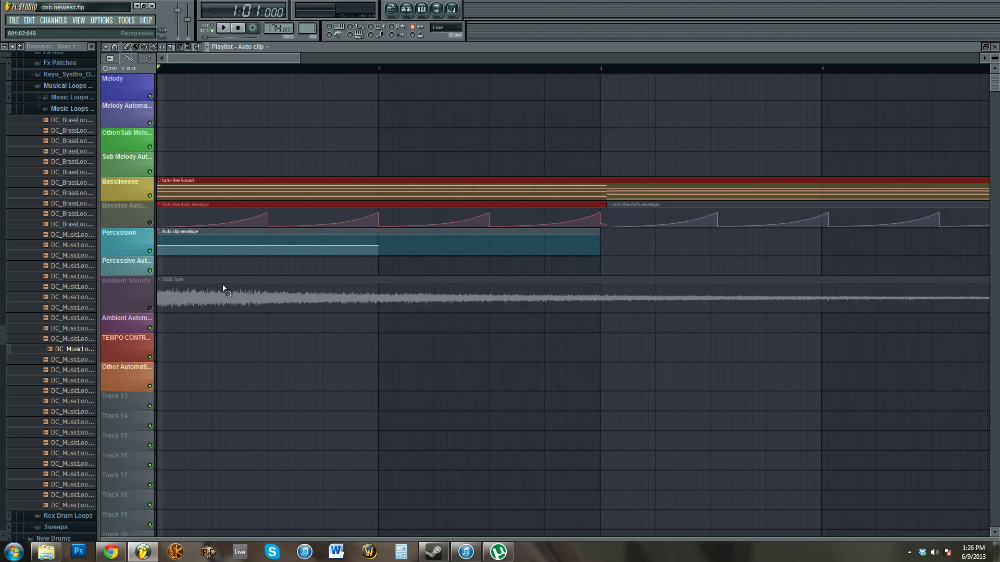
left_click(306, 216)
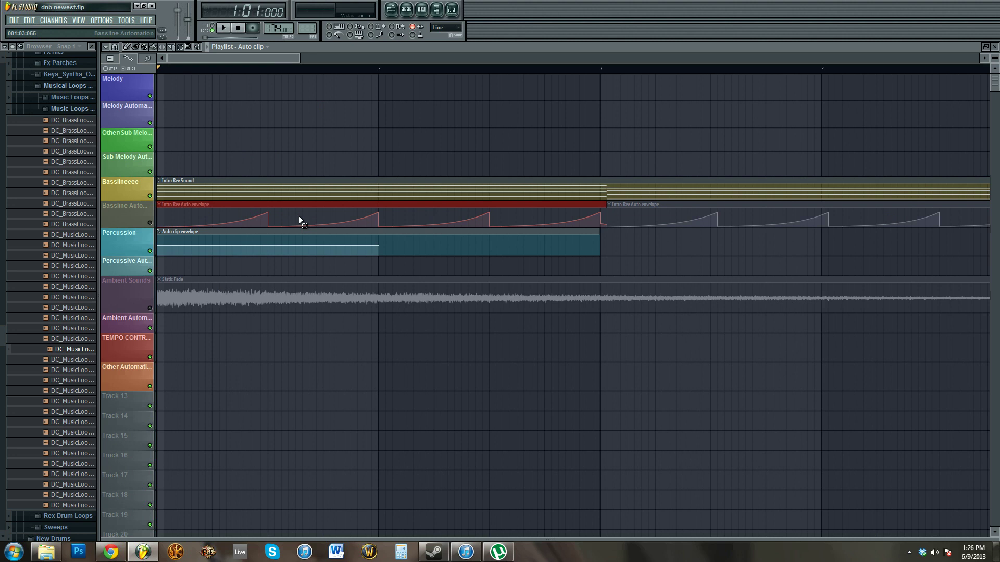
left_click(337, 151)
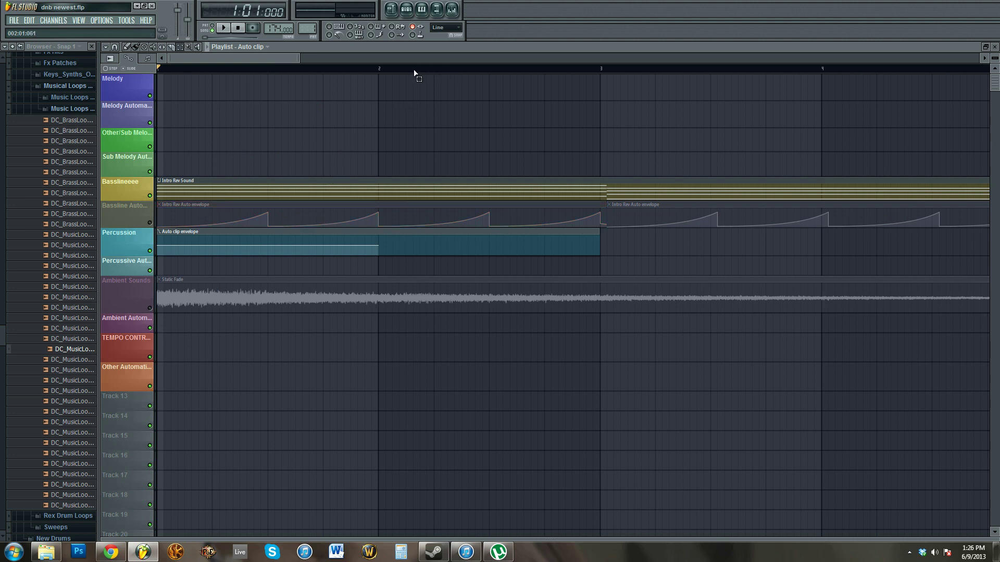
- Adjust the end point of the Auto clip envelope
scroll(415, 73, "down", 2)
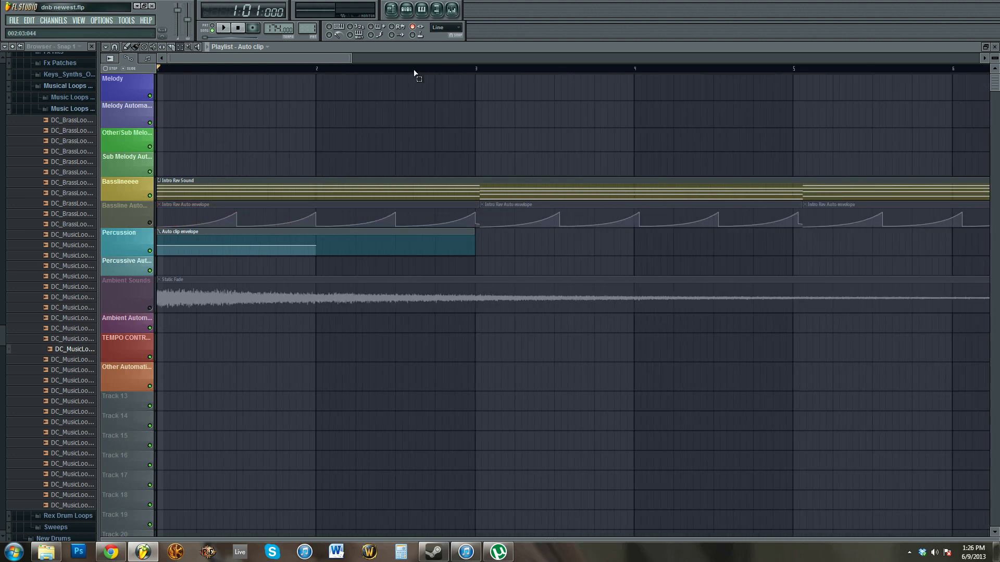
scroll(415, 73, "down", 1)
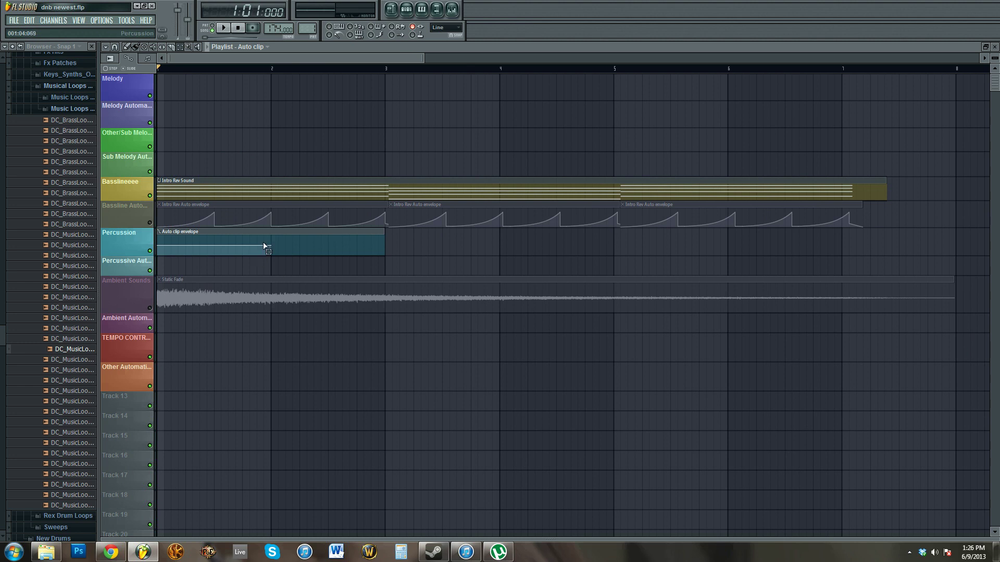
left_click_drag(263, 244, 271, 251)
- Create a new controller link for Intro Rev's pan knob with Auto clip as internal controller
key("F6")
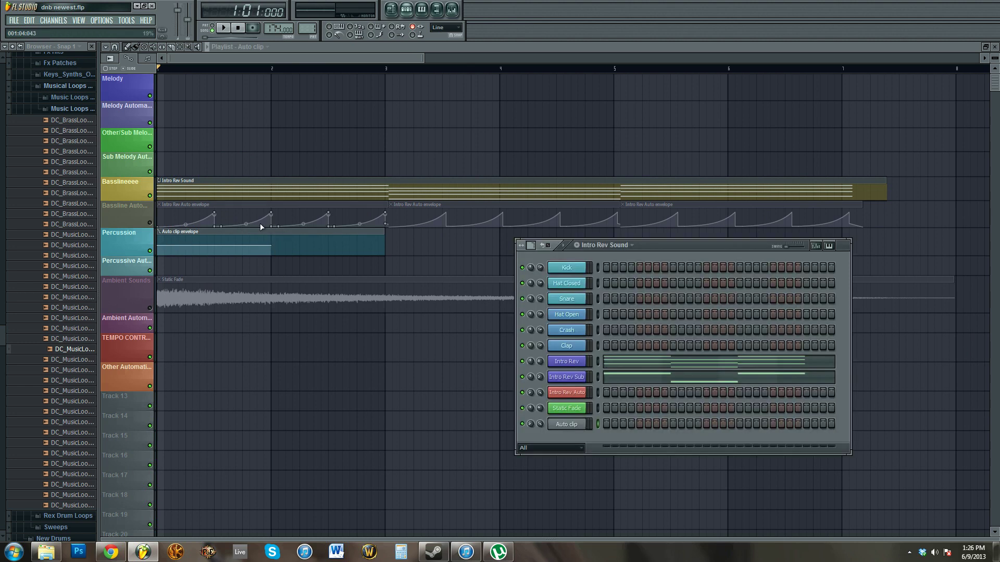
right_click(540, 361)
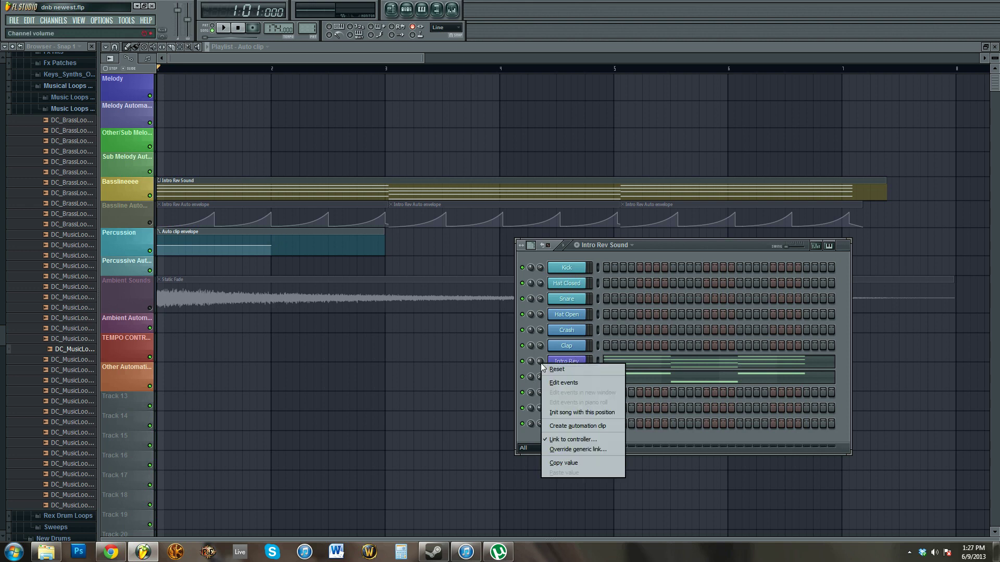
left_click(566, 439)
left_click(480, 203)
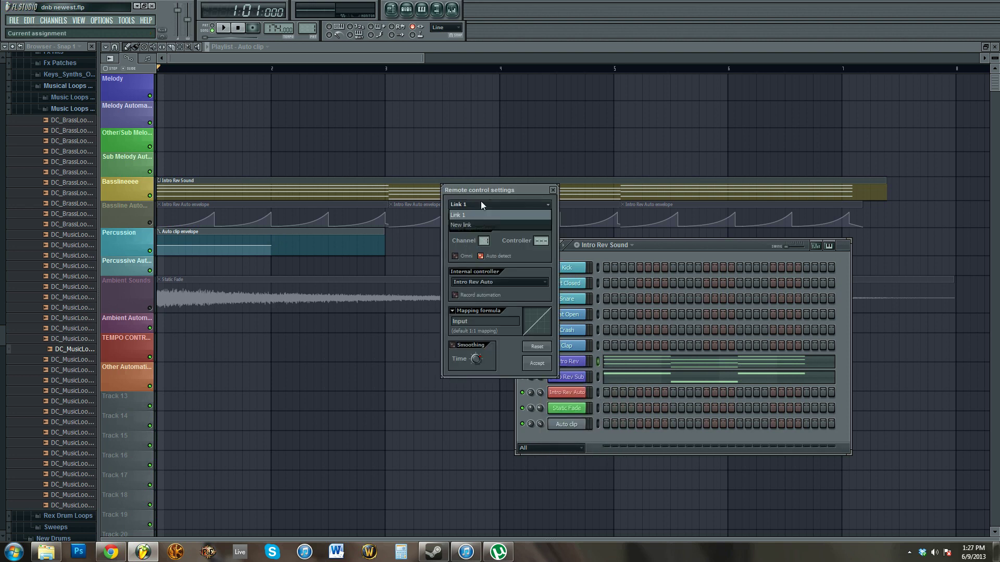
left_click(465, 224)
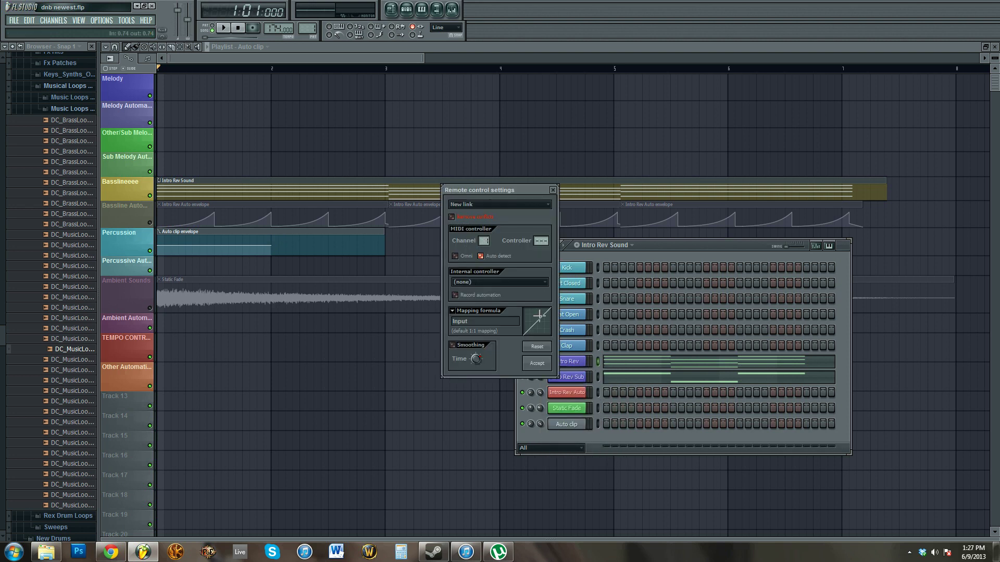
left_click(503, 282)
left_click(478, 320)
left_click(480, 283)
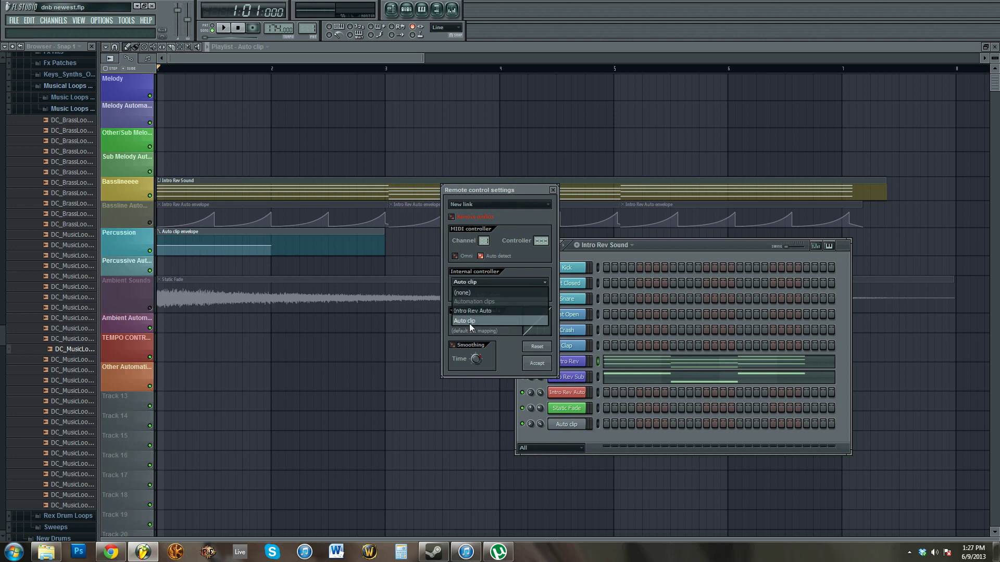
left_click(470, 321)
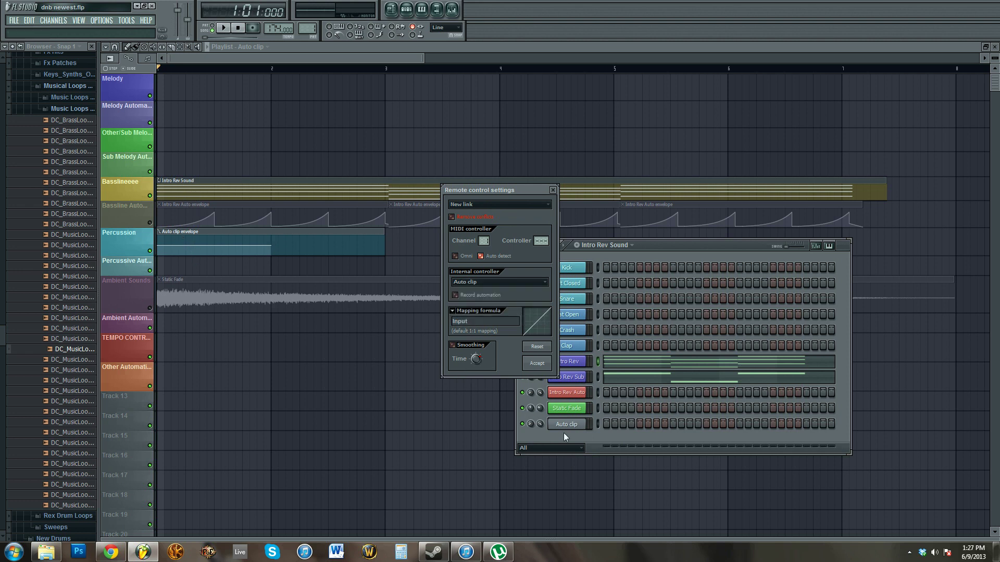
- Accept the pan link, then link Intro Rev Sub's volume to the Auto clip controller
left_click(537, 364)
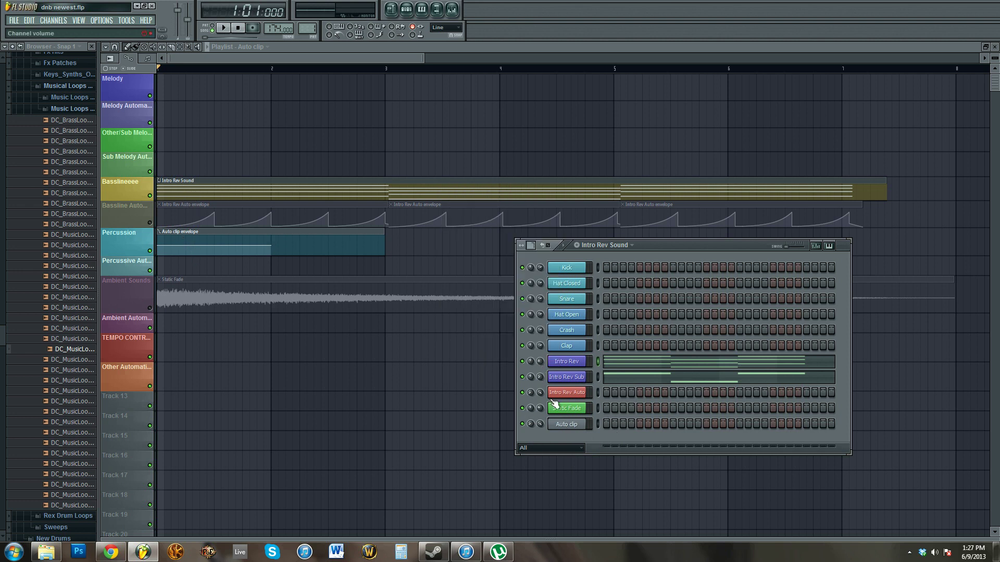
right_click(539, 377)
left_click(565, 453)
left_click(475, 204)
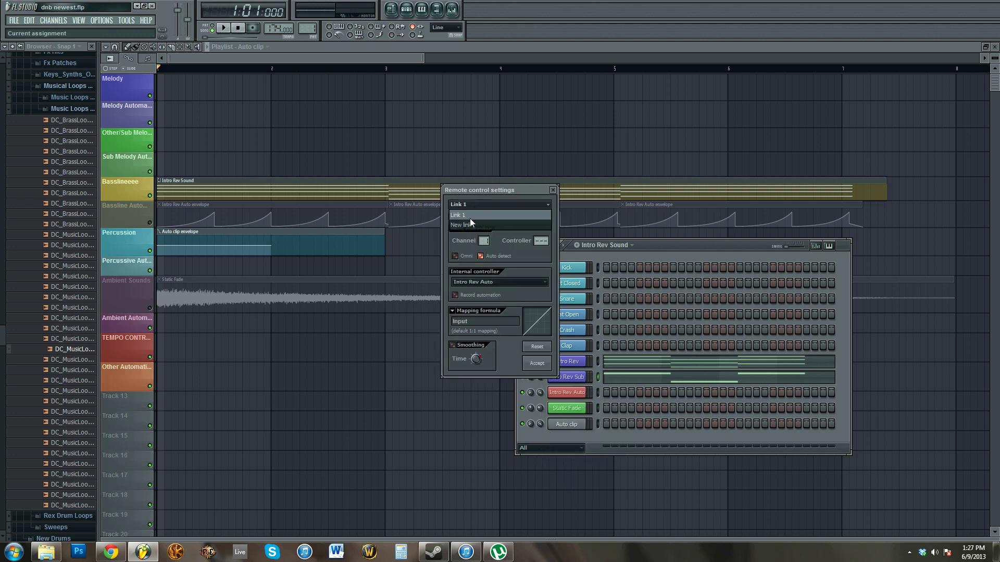
left_click(479, 282)
left_click(474, 321)
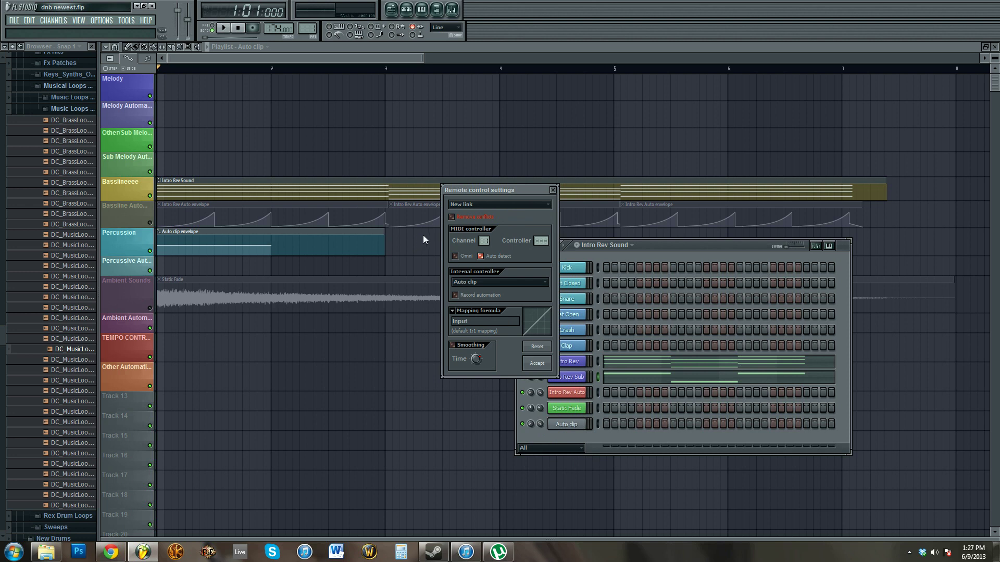
- Enable removing conflicting links, confirm Auto clip as controller, and accept the link
left_click(451, 216)
left_click(489, 282)
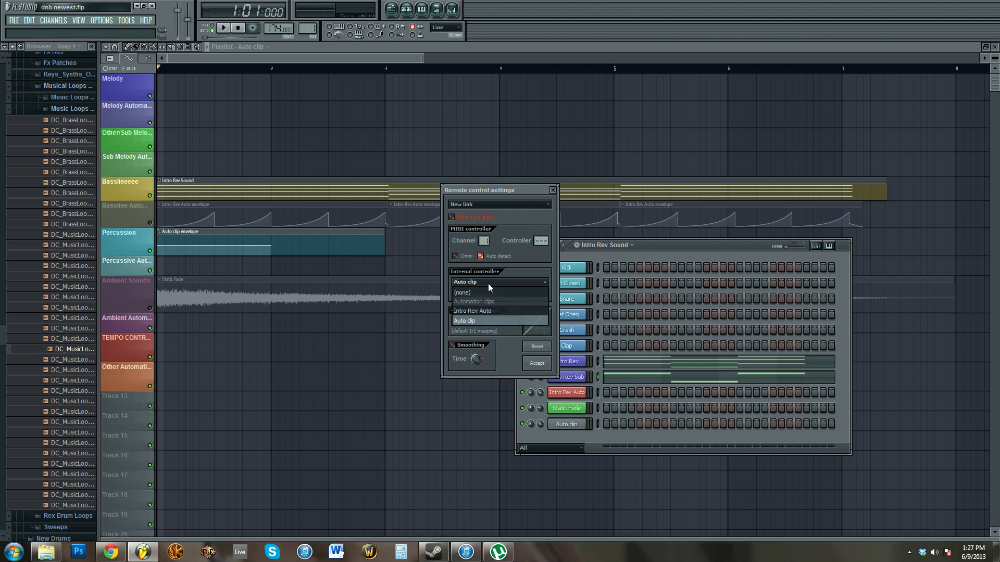
left_click(477, 320)
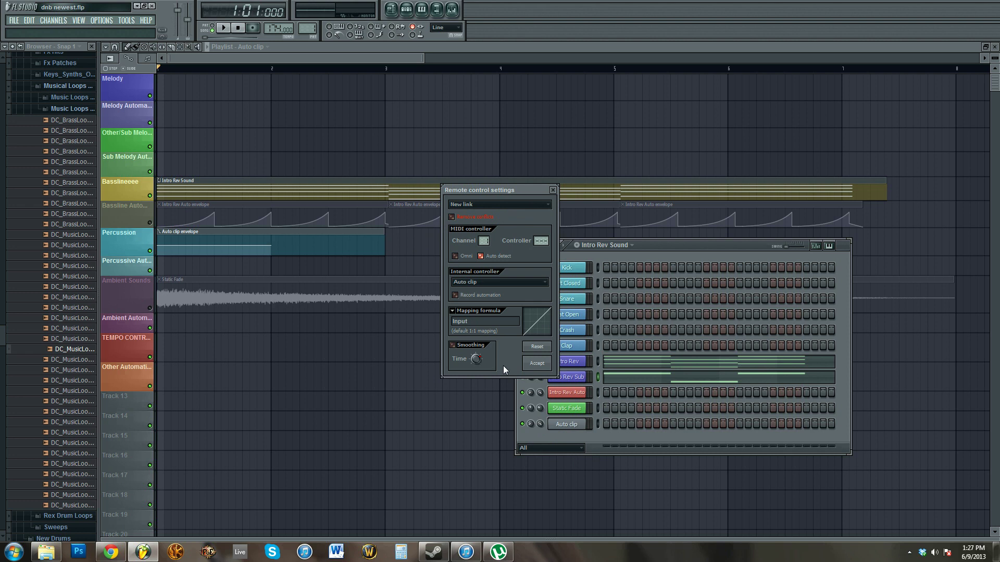
left_click(541, 363)
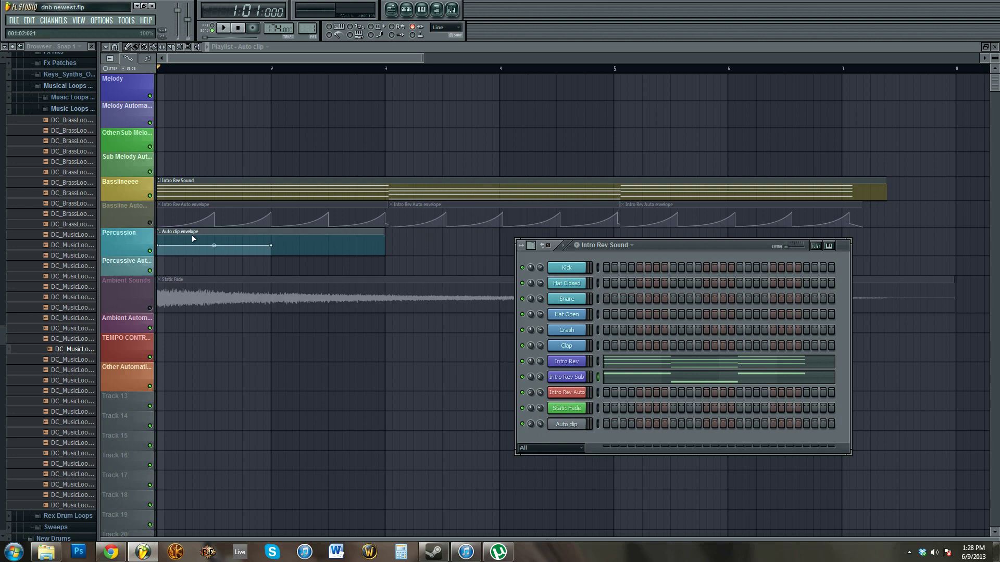
- Delete the Auto clip from Percussion, unmute the Intro Rev automation track, and zoom the playlist
right_click(219, 231)
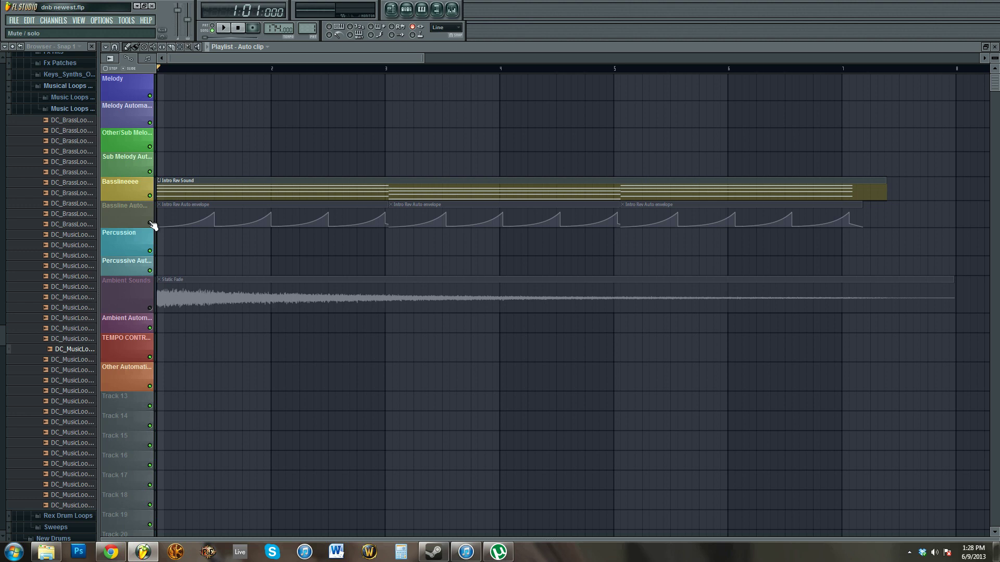
left_click(150, 223)
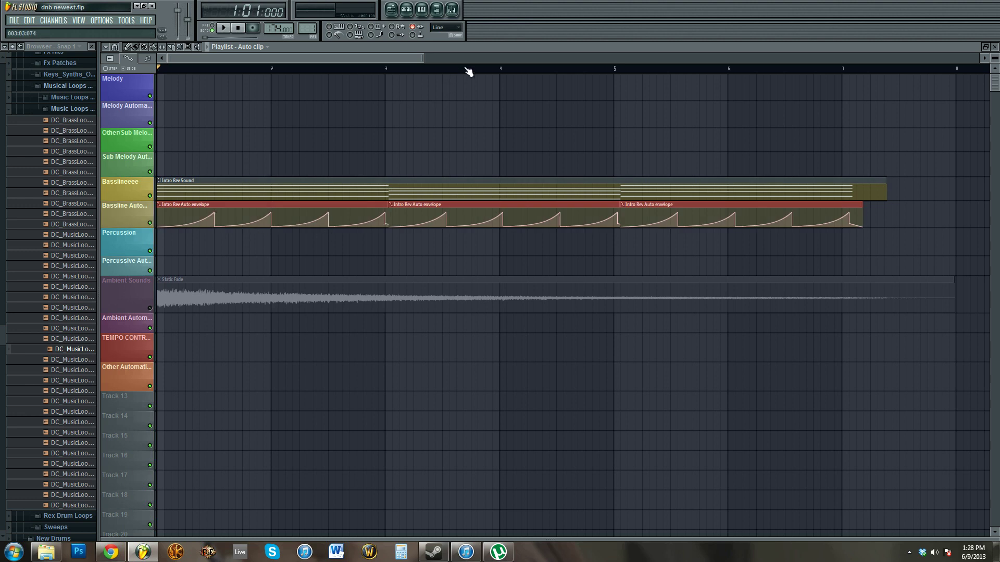
scroll(468, 71, "down", 3)
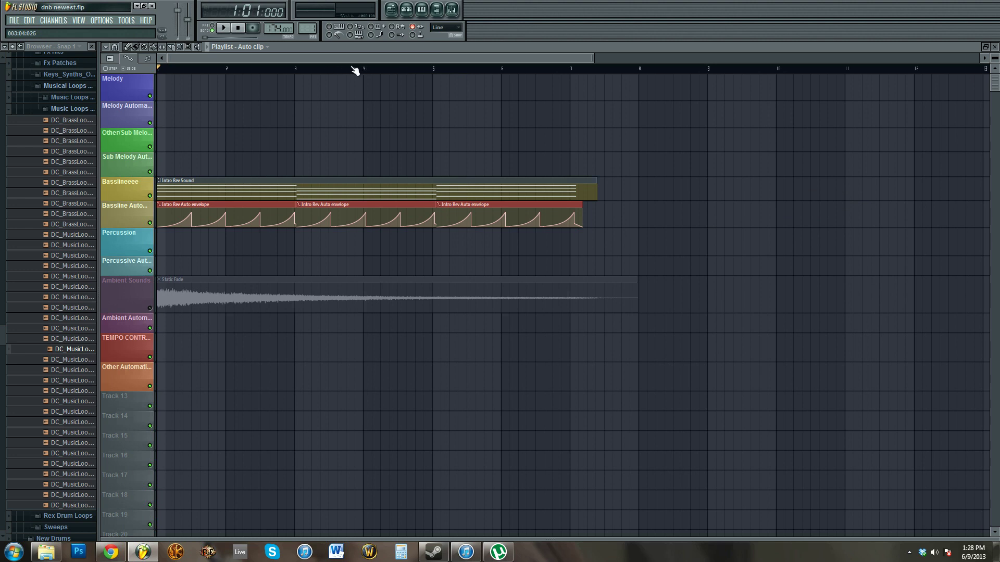
scroll(353, 69, "up", 3)
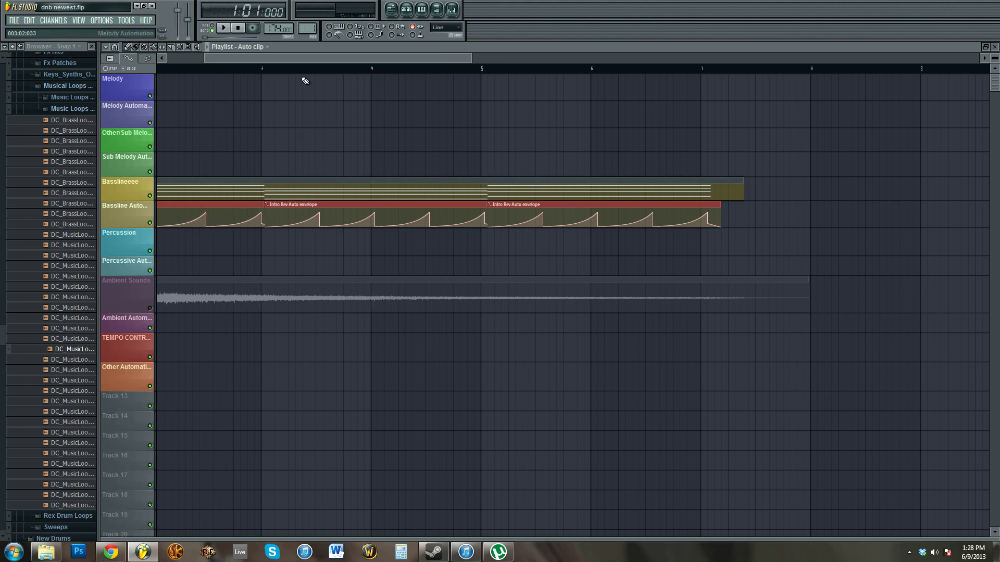
scroll(306, 73, "down", 4)
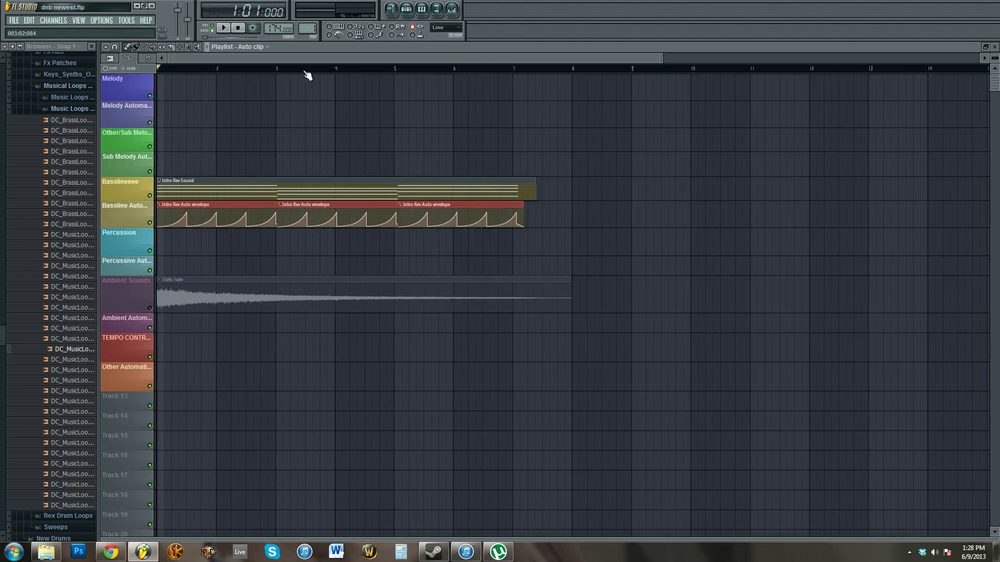
scroll(288, 76, "up", 5)
scroll(288, 76, "up", 2)
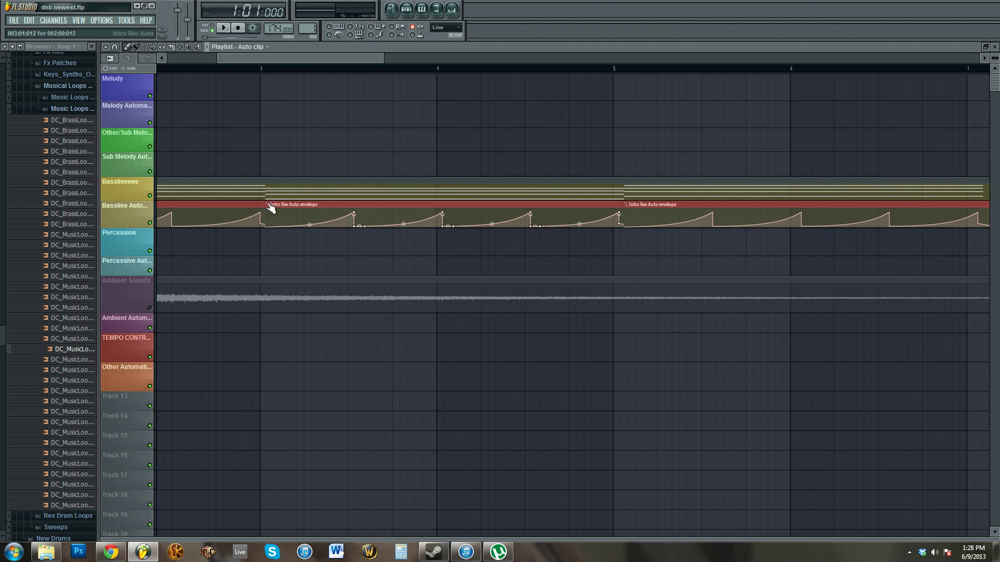
scroll(300, 73, "down", 5)
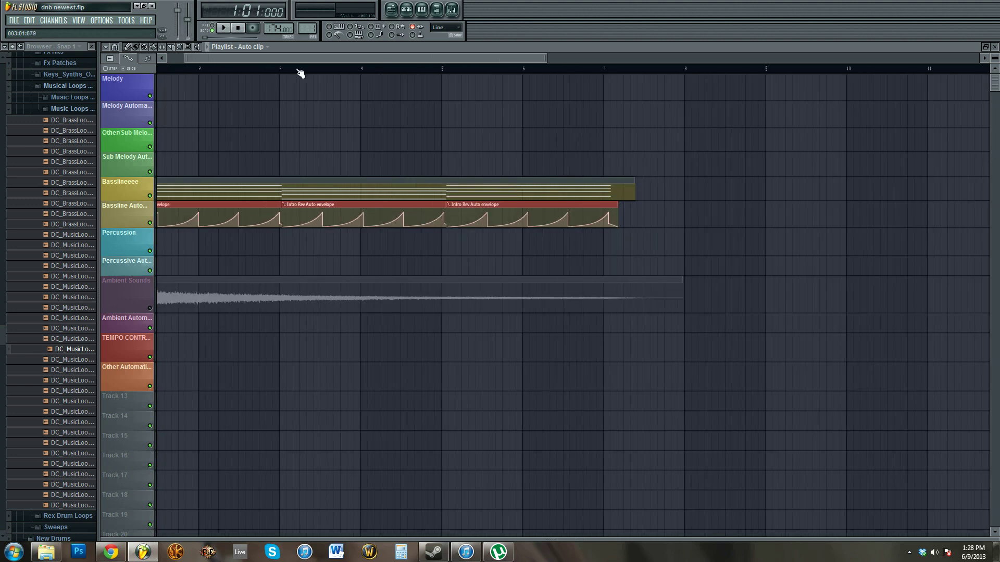
scroll(261, 70, "left", 1)
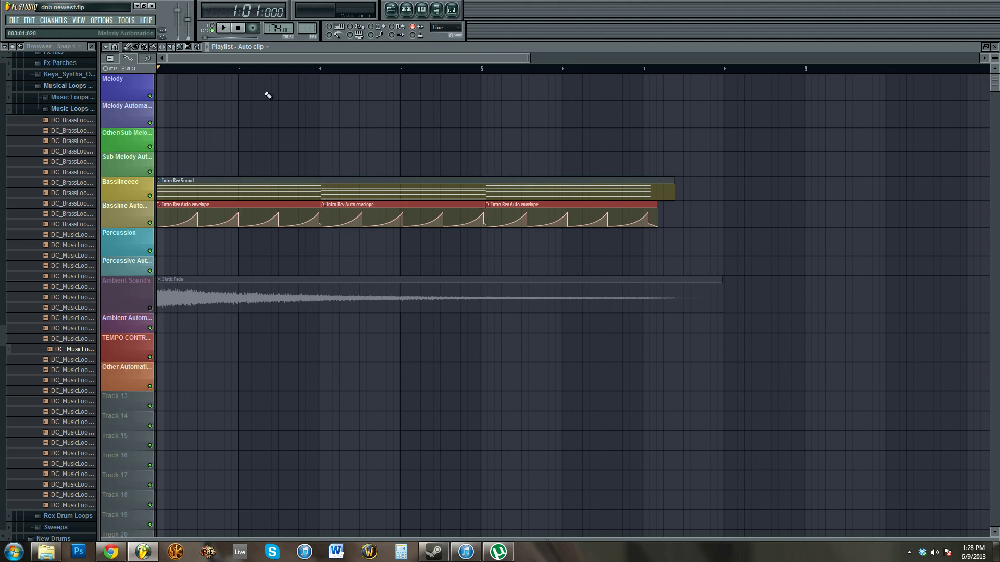
- Browse the Channels and View menus without adding anything, then bring up the Mixer
left_click(55, 20)
left_click(79, 21)
mouse_move(54, 20)
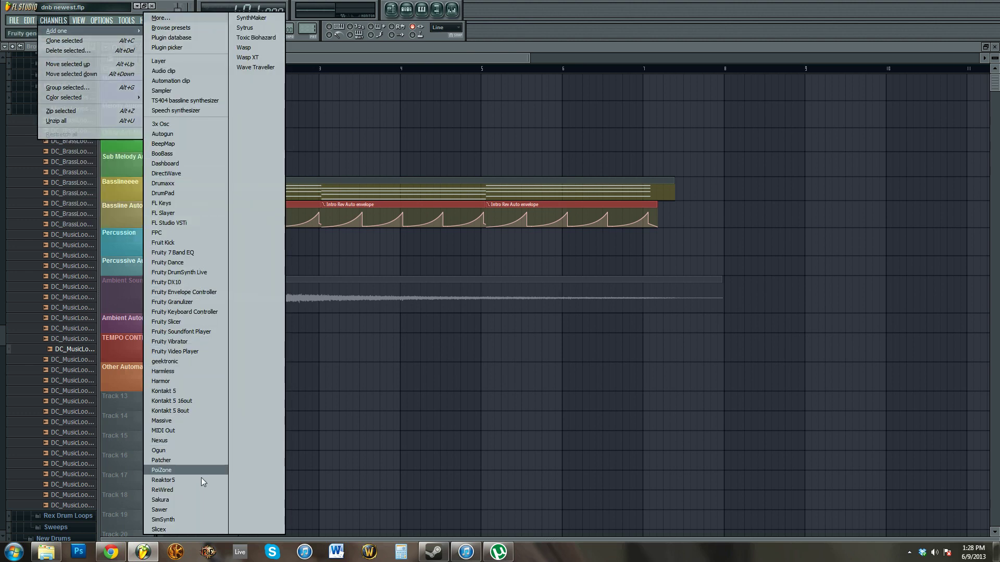
key("Escape")
key("F5")
key("F5")
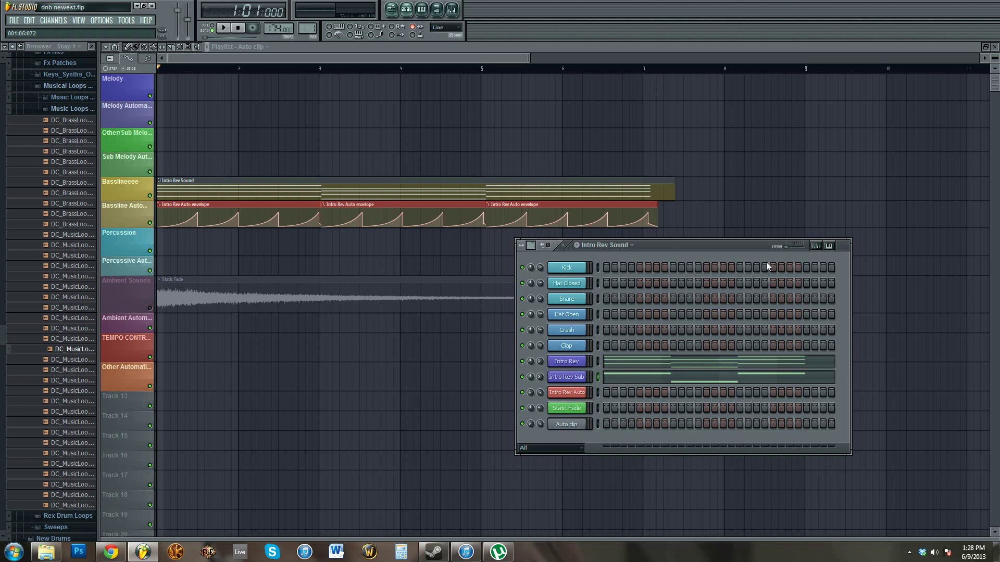
key("F6")
key("F9")
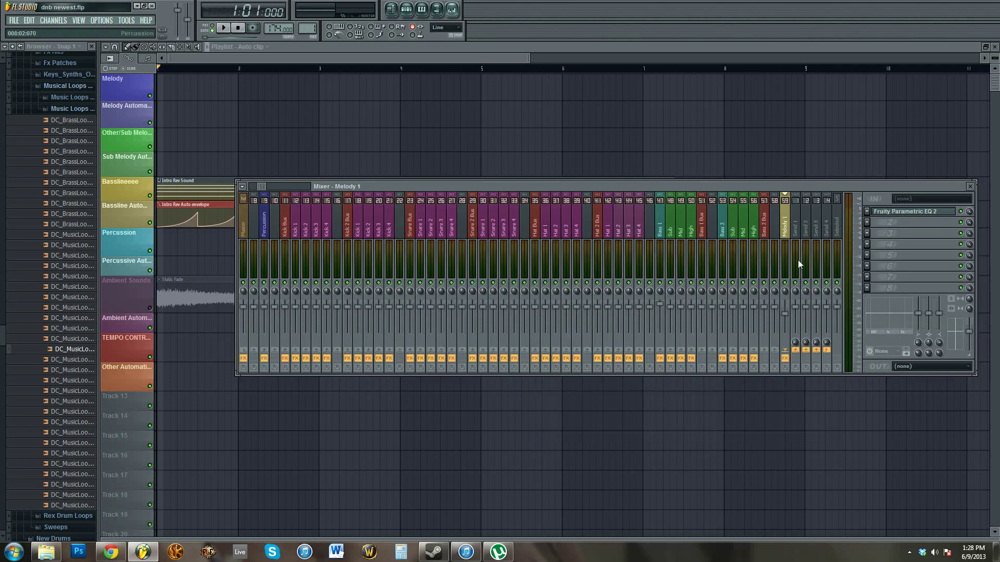
- Load Gross Beat into a free Melody 1 FX slot and apply the Sidechain volume preset
left_click(867, 221)
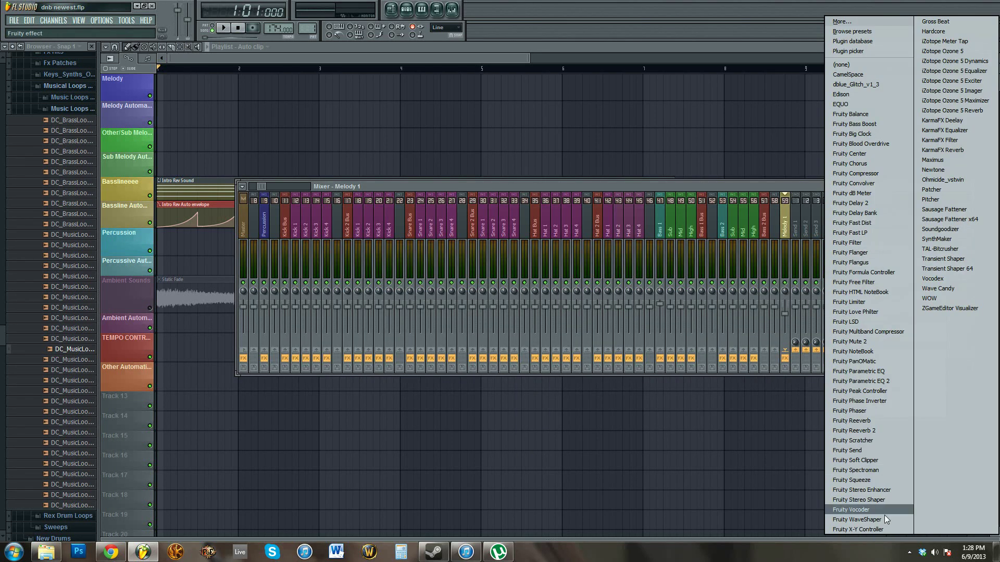
left_click(948, 21)
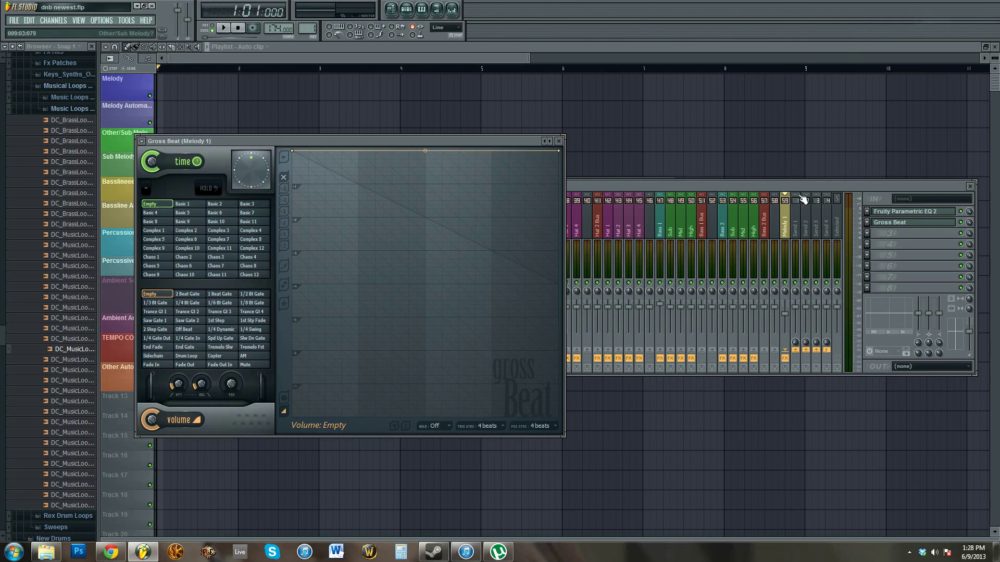
left_click(153, 357)
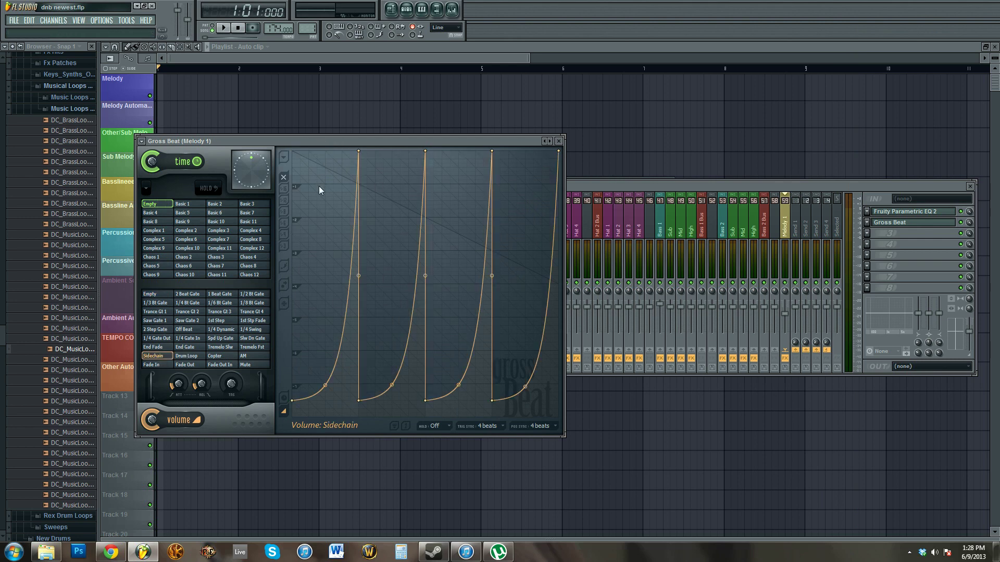
left_click_drag(301, 141, 301, 171)
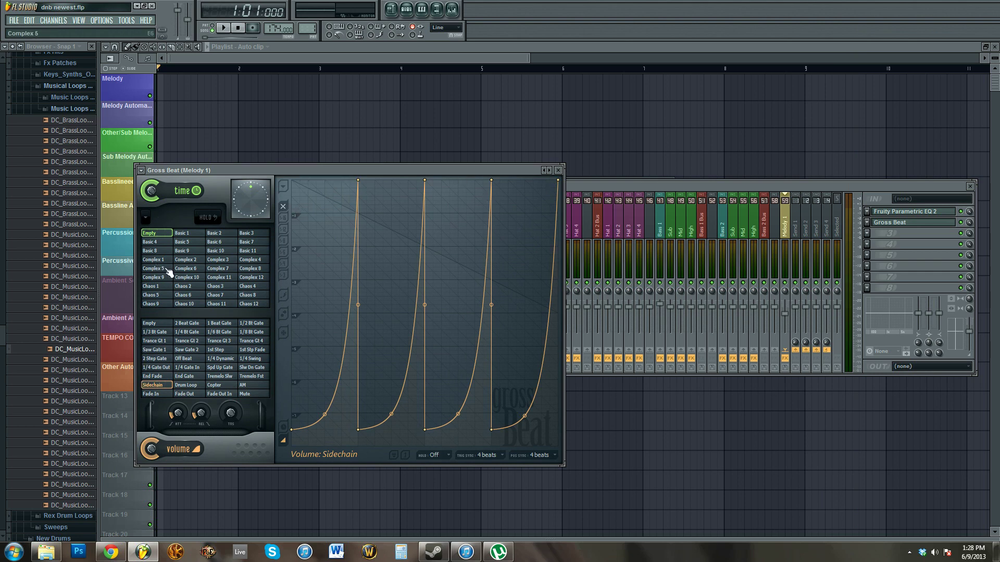
- Try Complex 5 and Complex 3 time presets and Spd Up Gate and Drum Loop volume presets
left_click(156, 270)
left_click(216, 260)
left_click(221, 368)
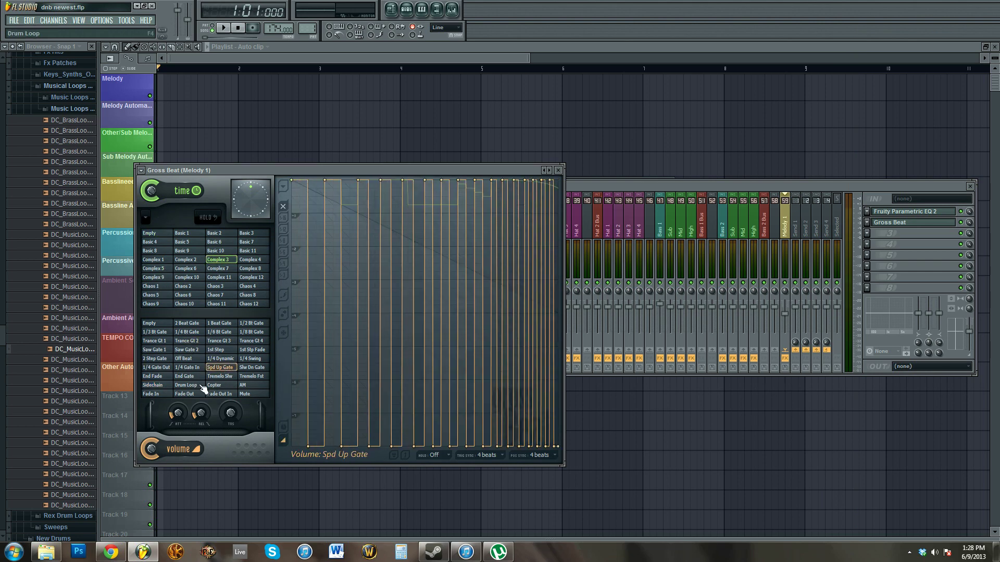
left_click(201, 385)
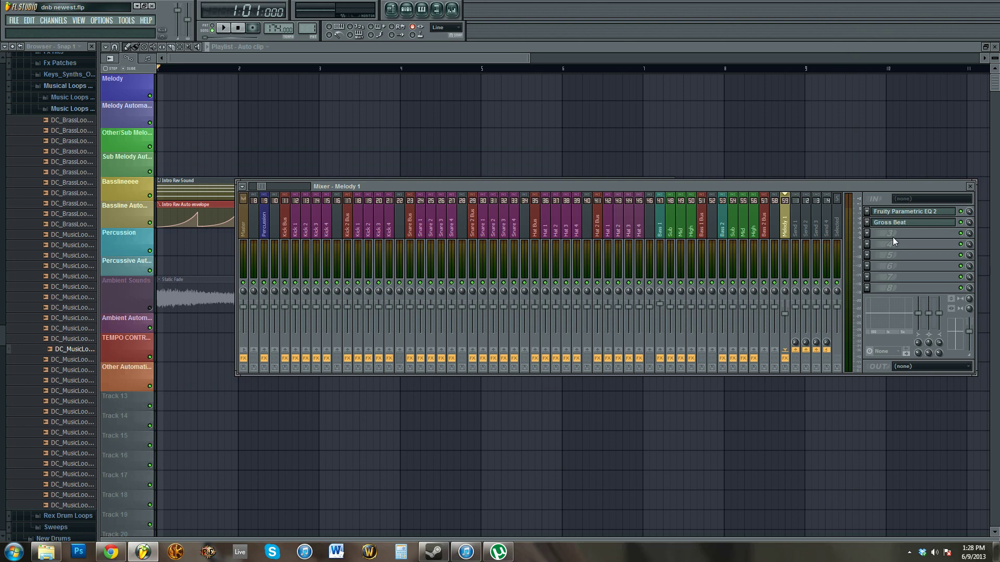
left_click(864, 230)
- Clear Gross Beat from the mixer slot and close the mixer to return to the playlist
mouse_move(873, 236)
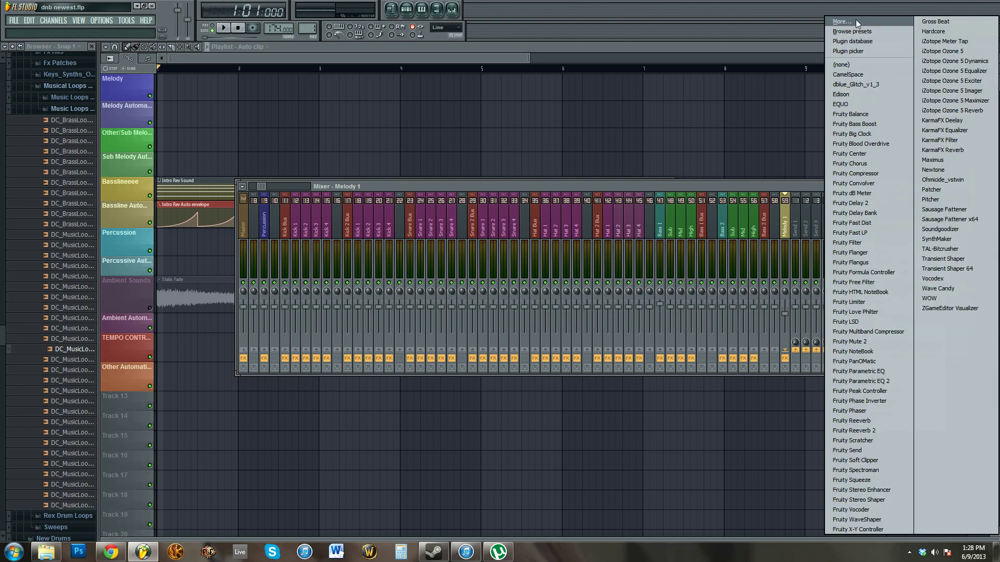
left_click(854, 65)
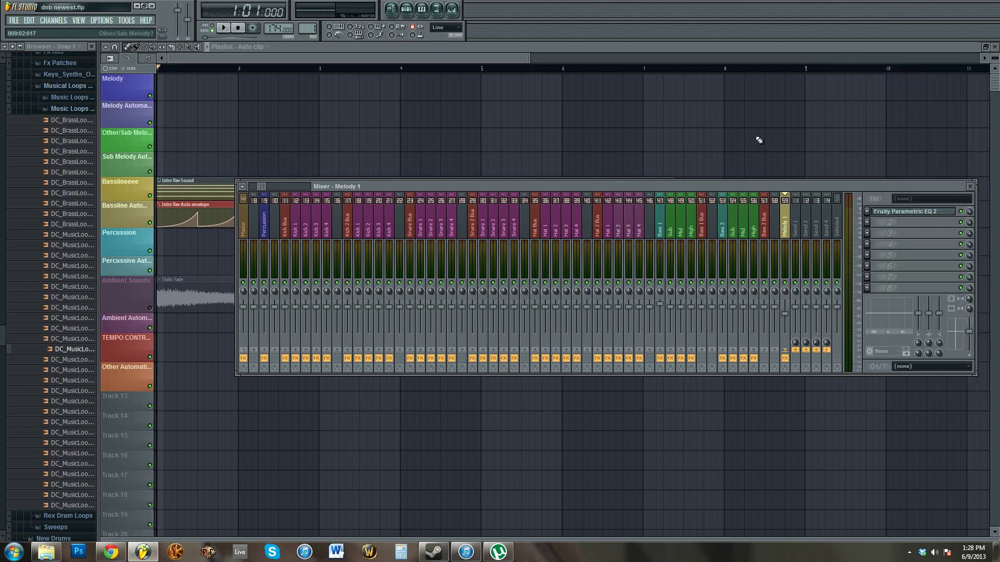
key("F9")
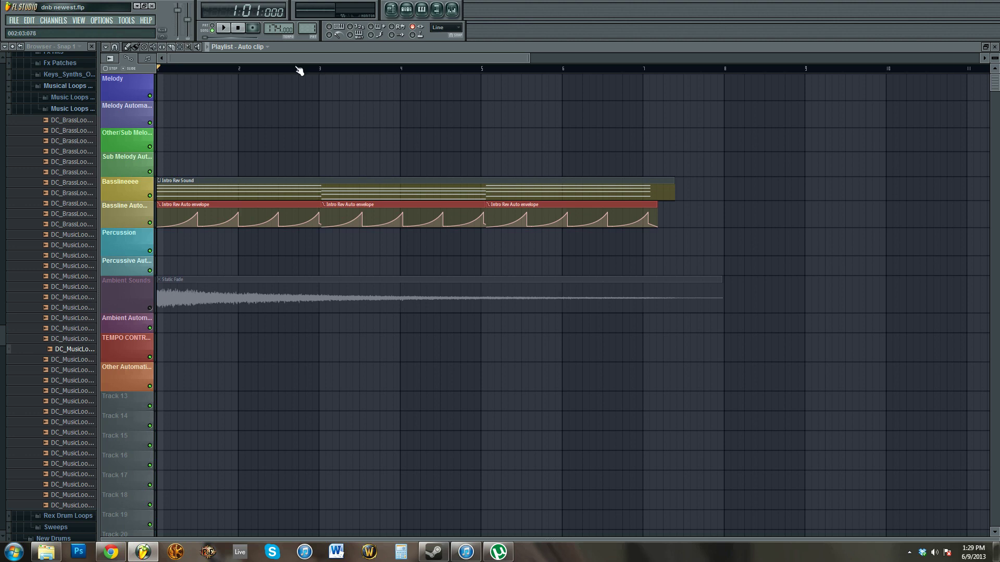
- Zoom and pan the playlist to bring the Intro Rev Auto envelope clips into view
scroll(299, 70, "down", 2)
scroll(301, 71, "up", 4)
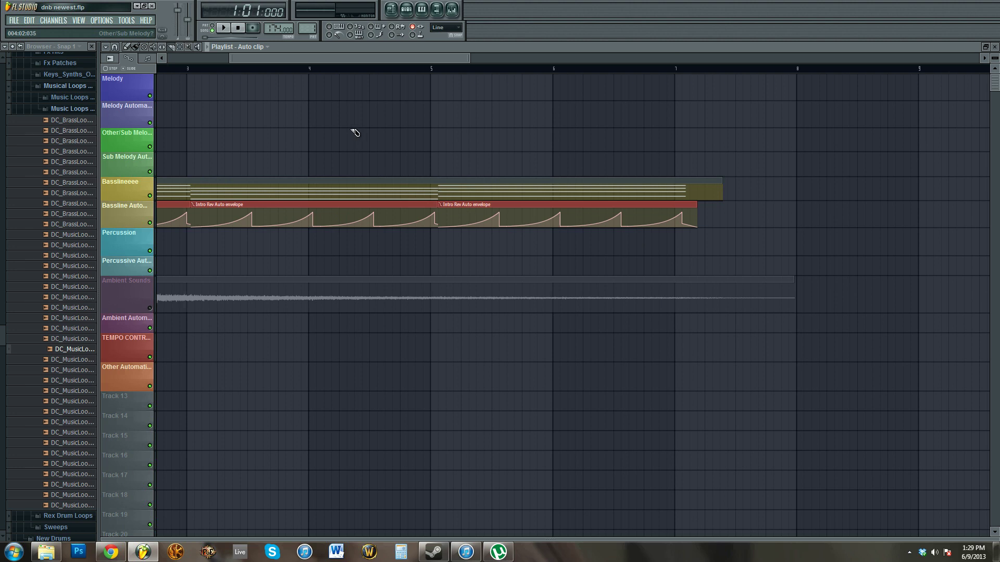
scroll(360, 76, "up", 3)
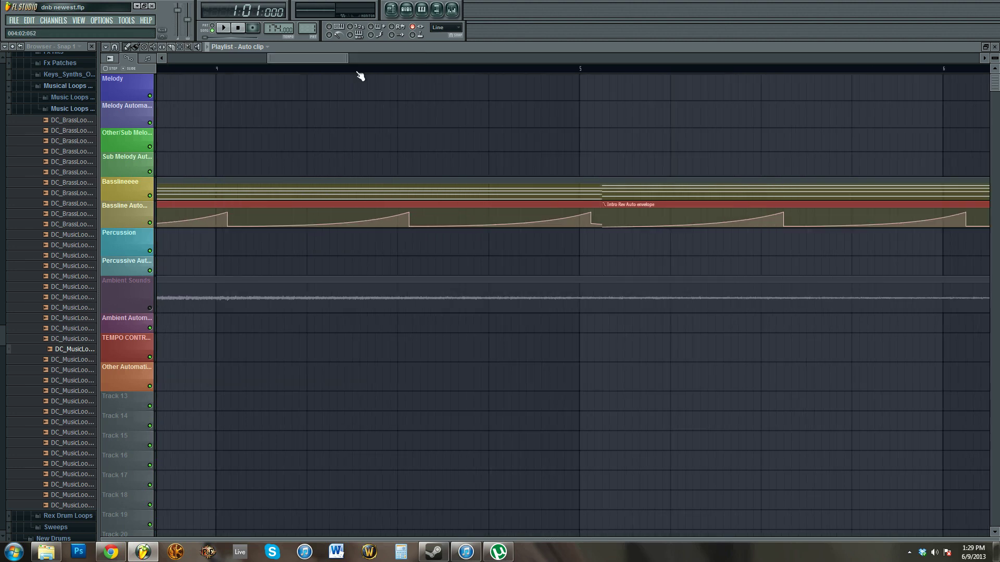
scroll(313, 61, "down", 3)
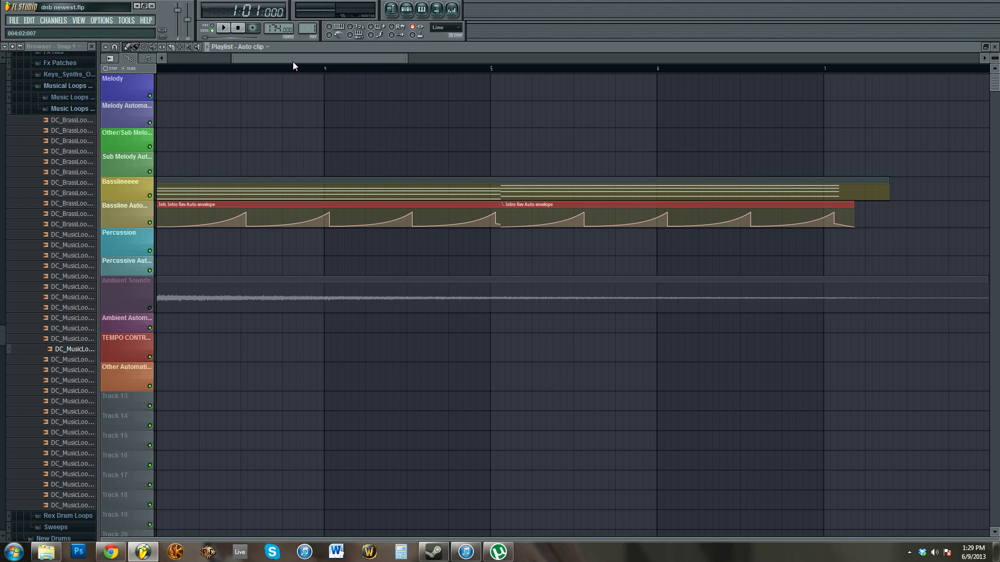
left_click_drag(292, 62, 273, 61)
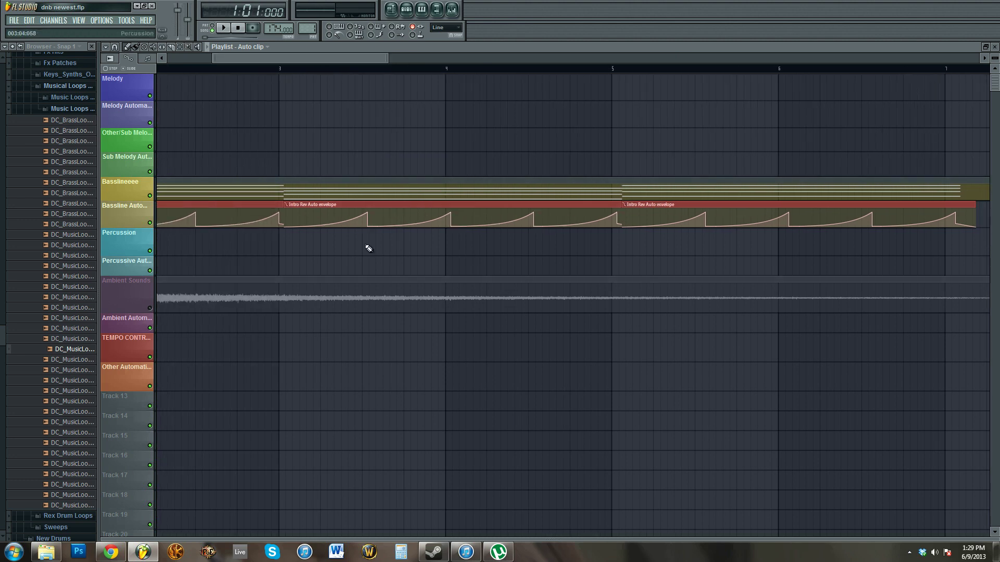
scroll(361, 76, "down", 3)
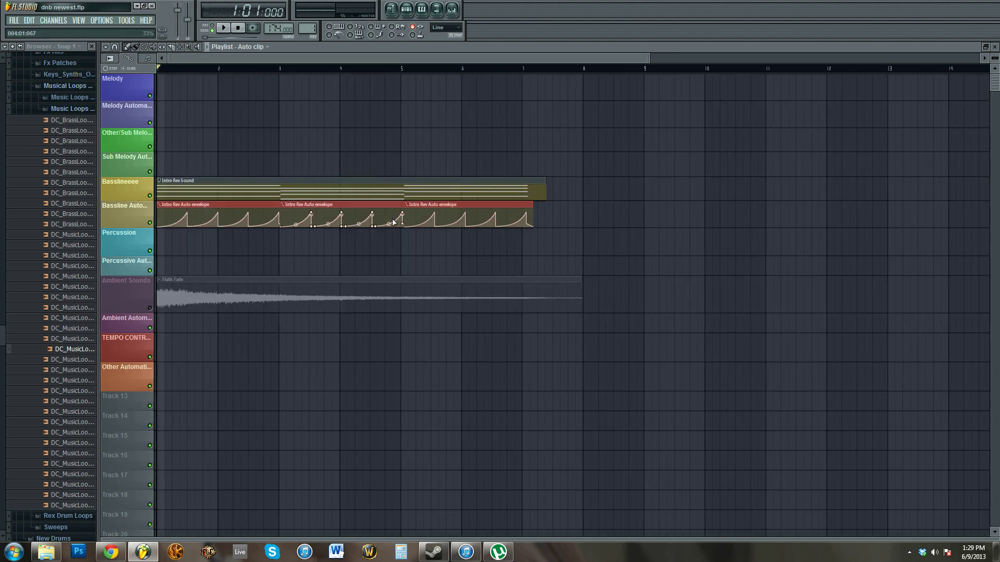
- Delete the middle Intro Rev Auto clip, then restore it from the 'Playlist delete clip' history entry
right_click(323, 214)
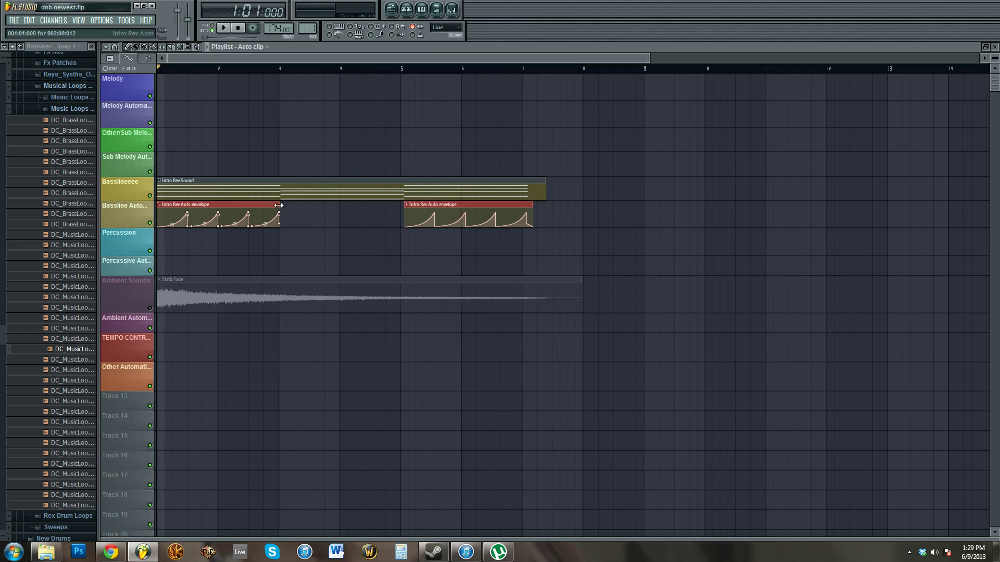
mouse_move(279, 206)
left_mouse_down()
mouse_move(431, 205)
mouse_move(280, 205)
left_mouse_up()
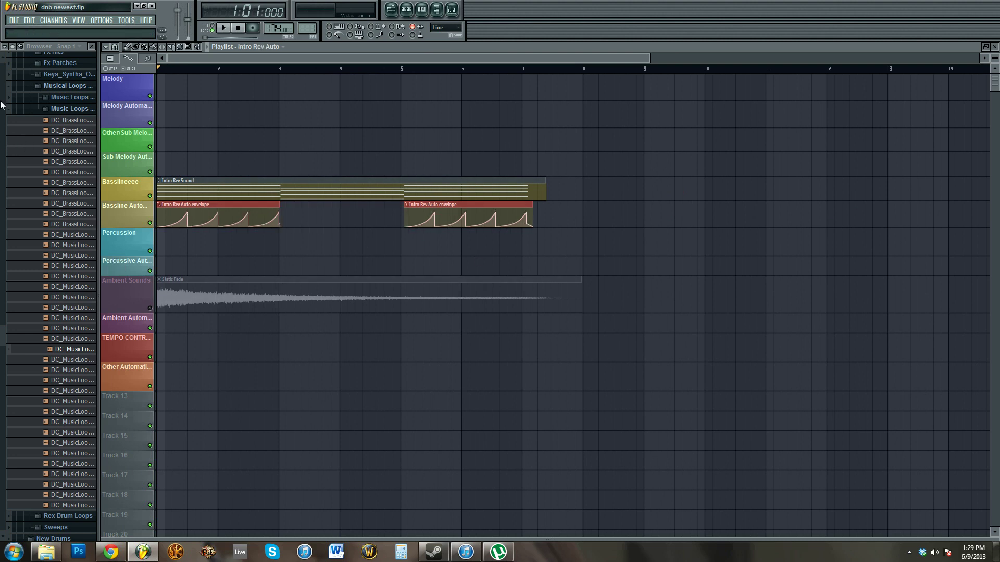
scroll(5, 70, "up", 10)
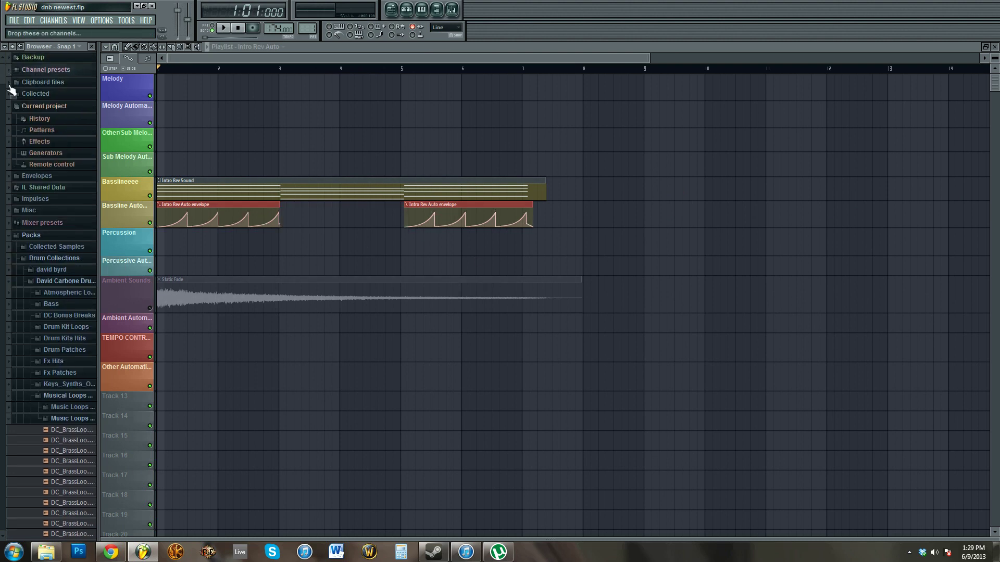
left_click(11, 119)
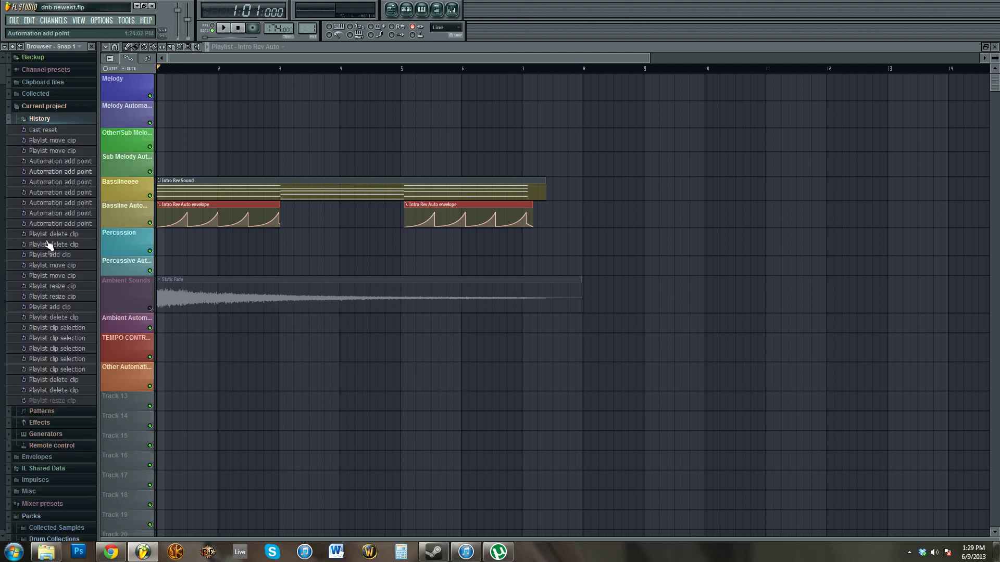
left_click(56, 381)
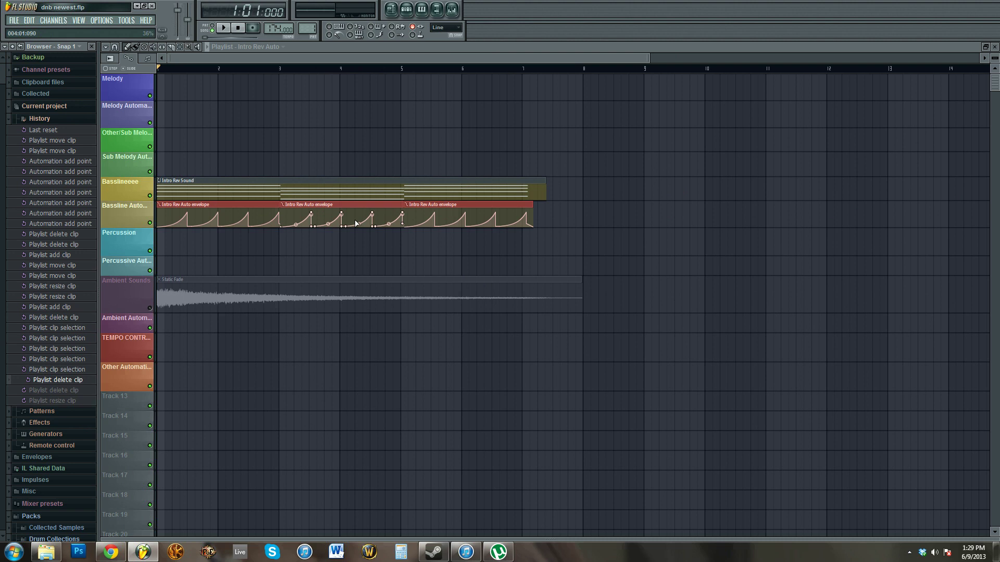
- Make the middle clip unique as Intro Rev Auto #2 and add a new peak to its envelope
left_click(283, 203)
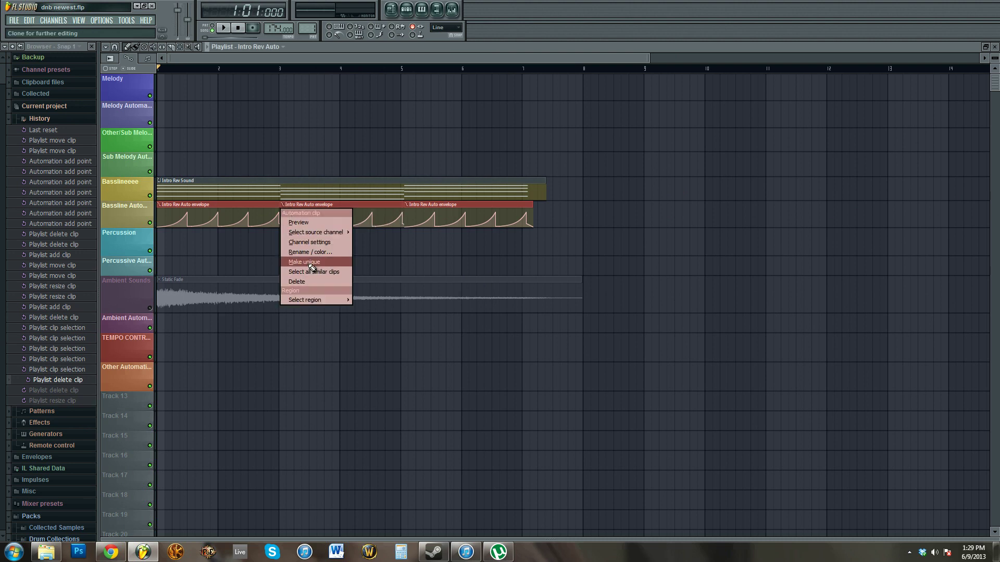
left_click(312, 263)
left_click_drag(356, 219, 357, 225)
right_click(366, 212)
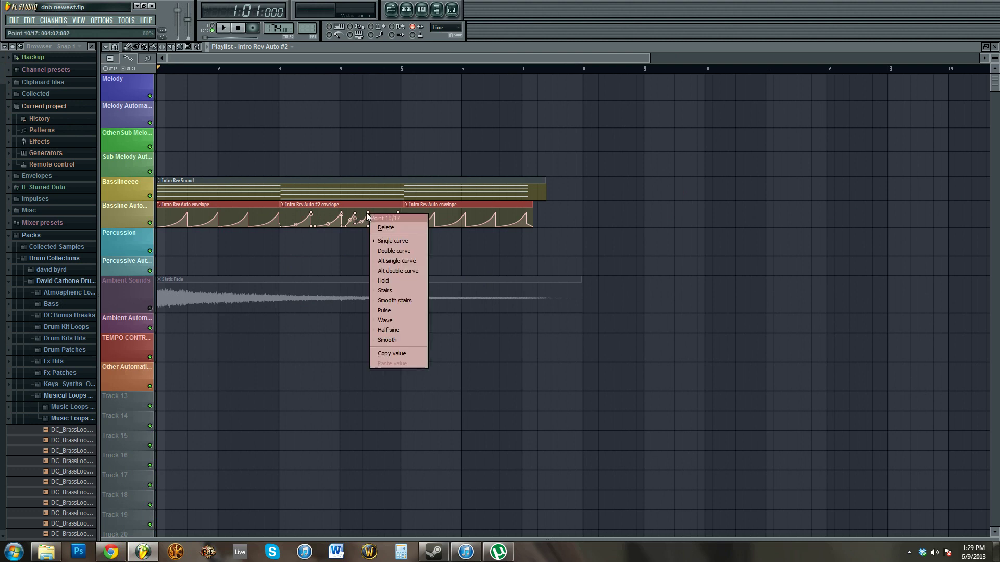
left_click(367, 211)
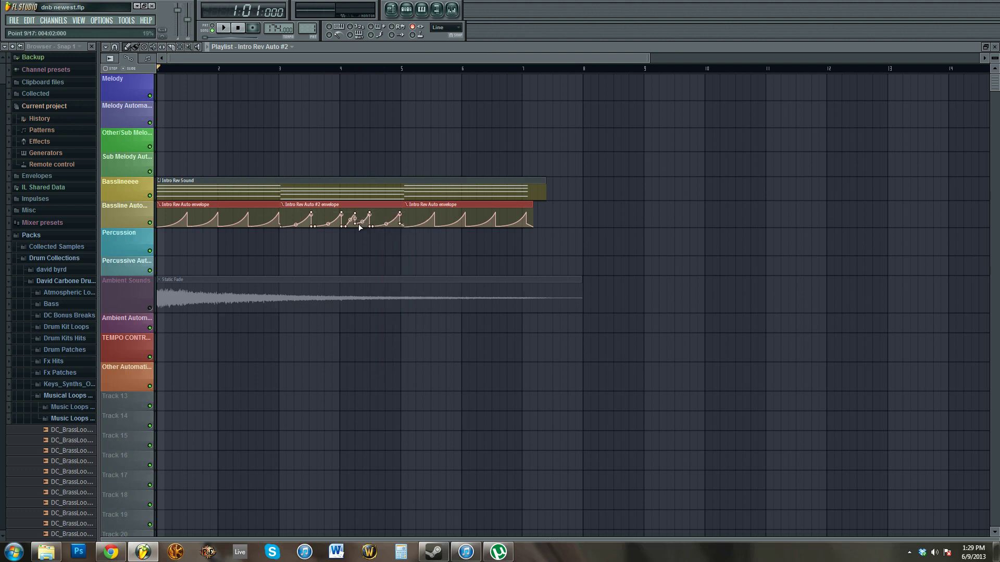
- Delete and restore the Intro Rev Auto #2 clip, audition the song, and show the undo history
right_click(367, 225)
key("ctrl+z")
key("space")
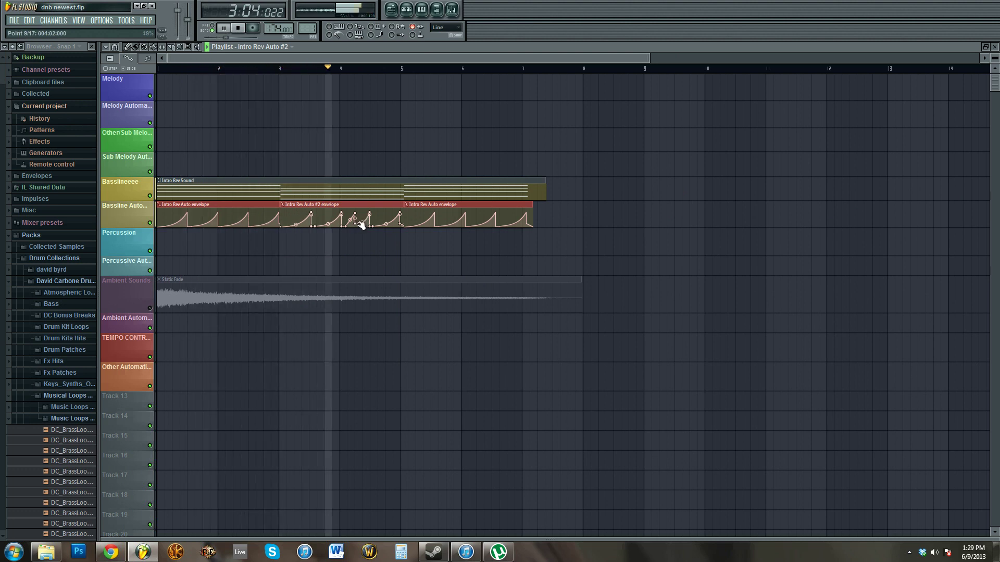
key("space")
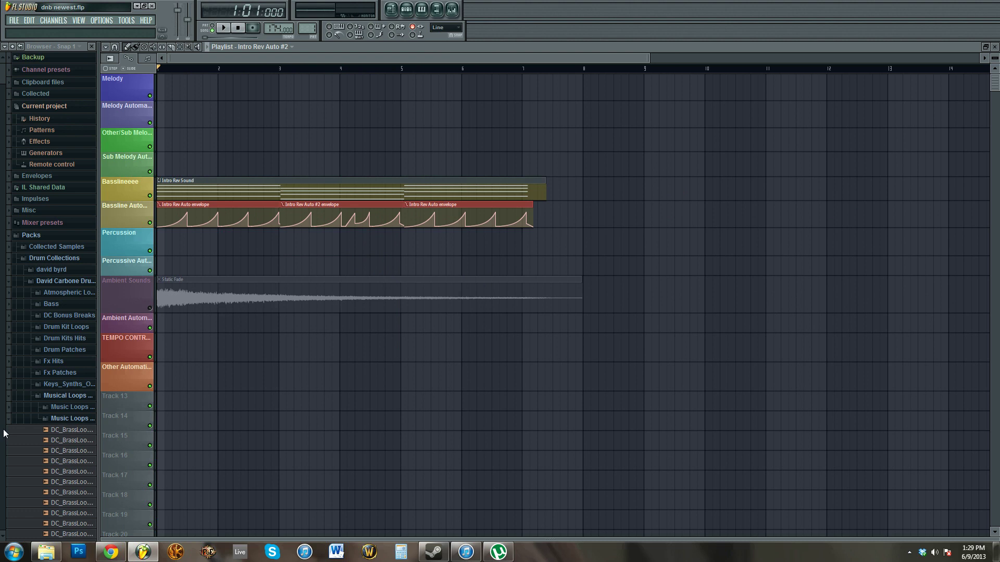
left_click(9, 119)
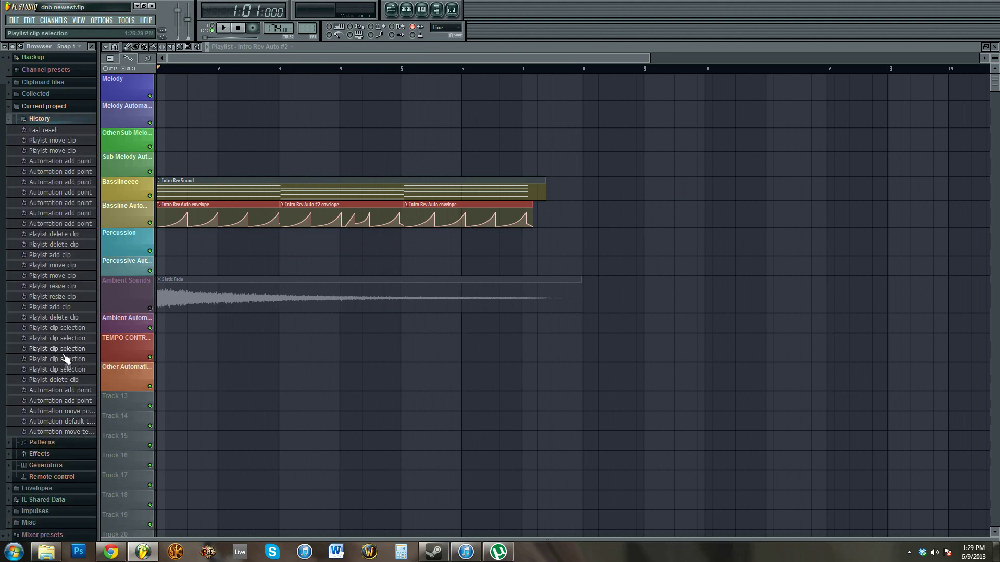
- Replace the Intro Rev Auto #2 clip with a fresh Intro Rev Auto clip starting at bar 3
right_click(346, 216)
left_click(424, 207)
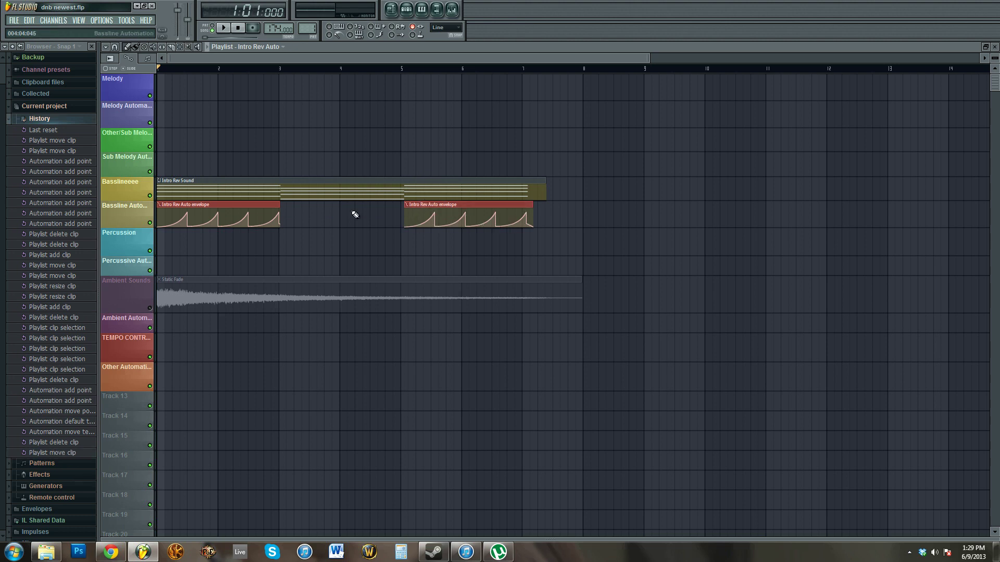
left_click_drag(353, 216, 324, 208)
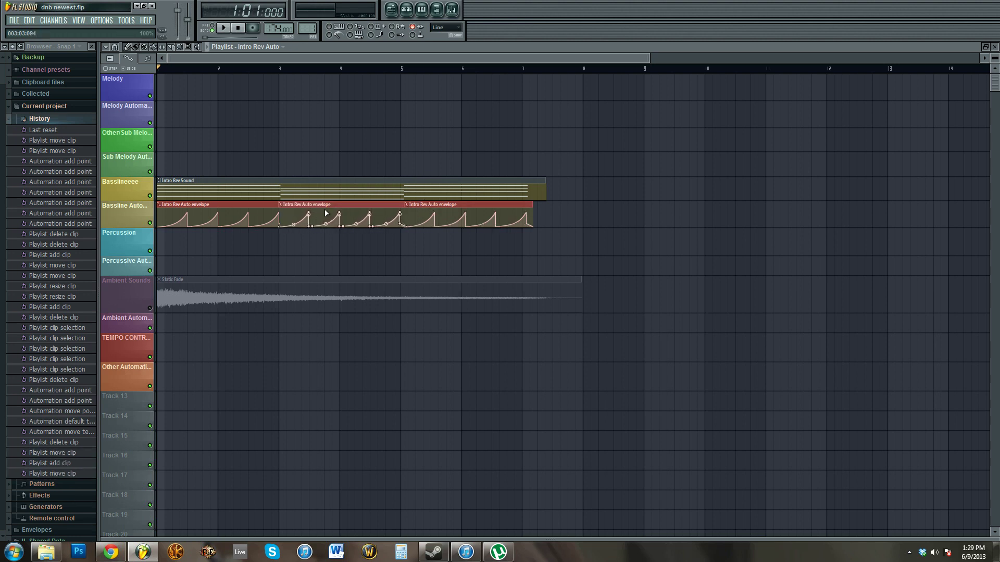
- Add two points to the middle envelope, undo the last one, and start reopening dnb newest.flp
left_click(352, 210)
left_click(361, 210)
key("ctrl+z")
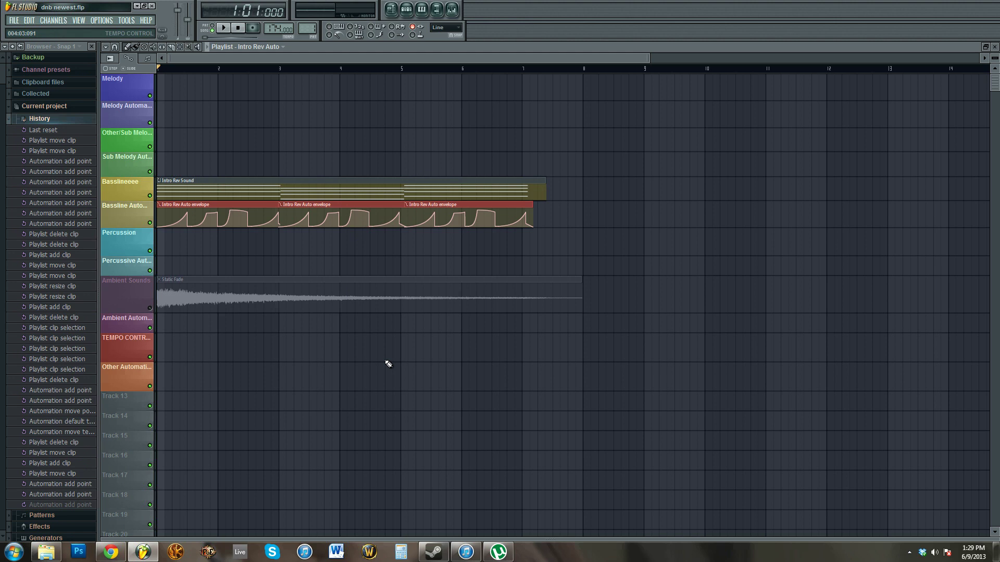
left_click(13, 20)
- Reload dnb newest.flp without saving, close all plugin windows, and bring back the Channel rack
left_click(49, 126)
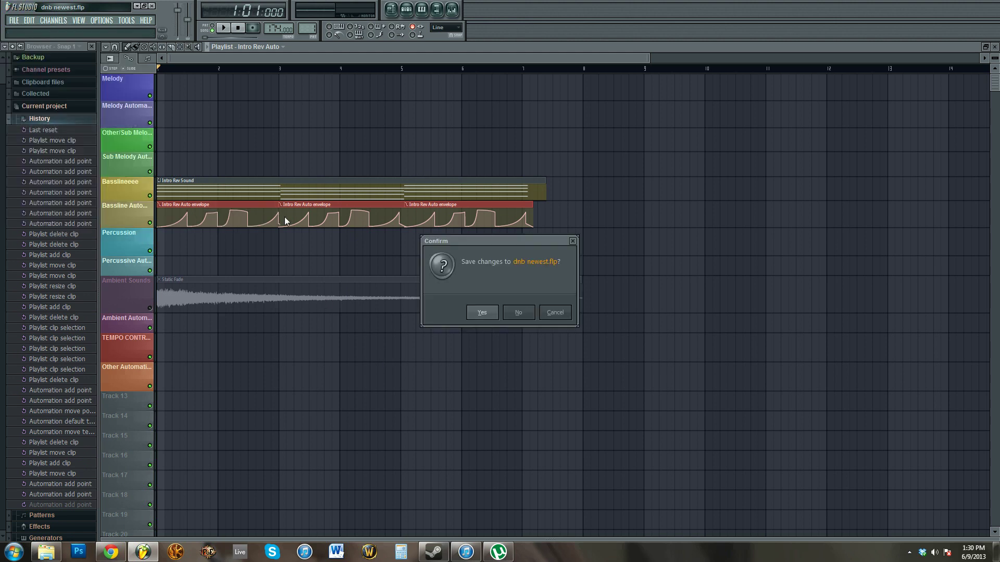
left_click(517, 313)
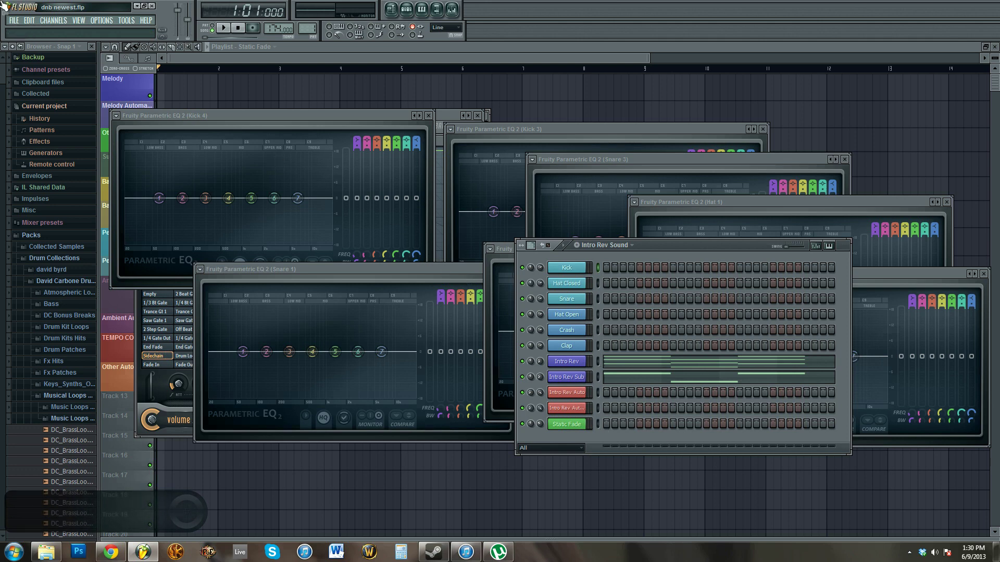
key("F12")
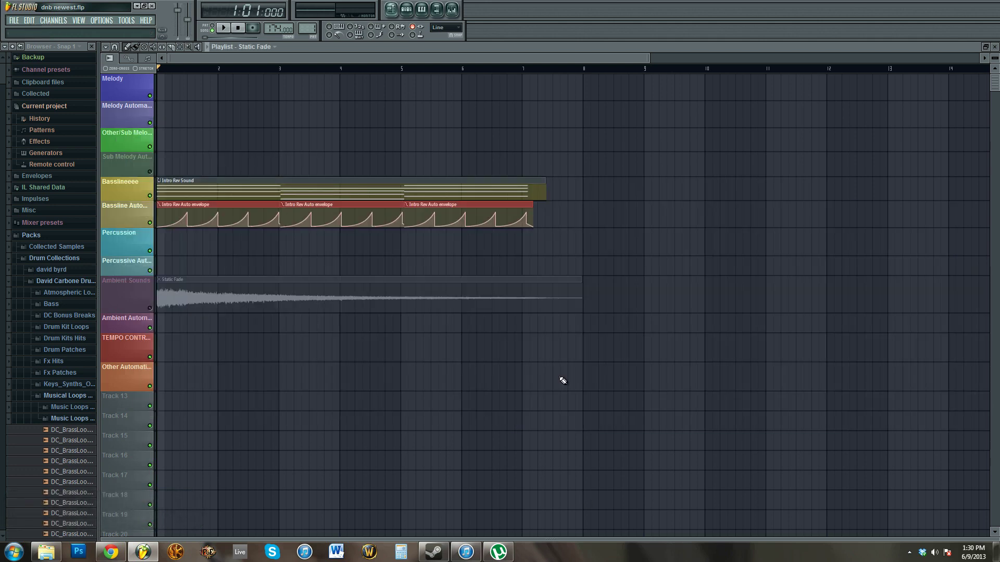
key("F6")
- Open the Intro Rev channel's Massive synth and move its window to the lower right
left_click(581, 377)
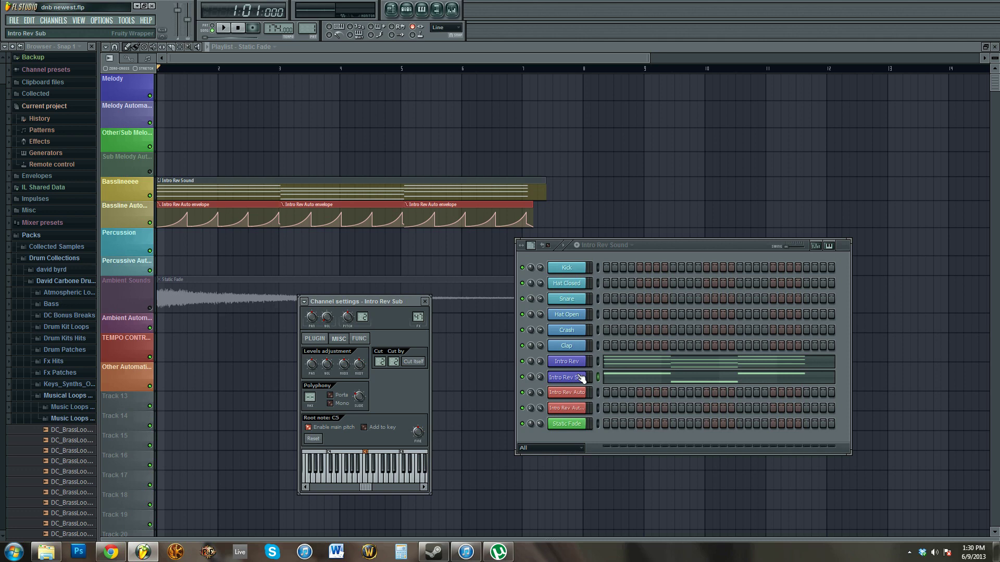
left_click(579, 362)
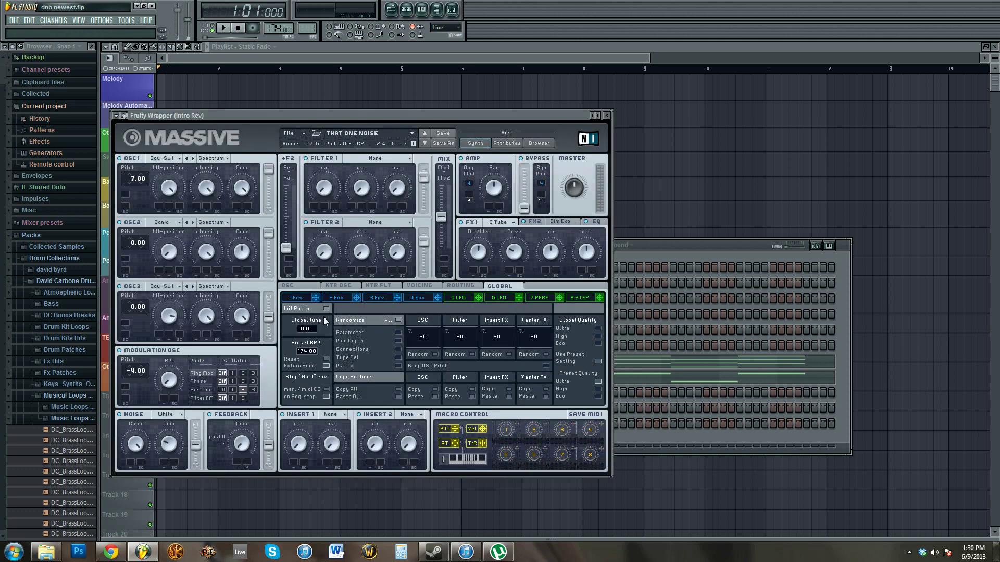
left_click_drag(339, 115, 477, 142)
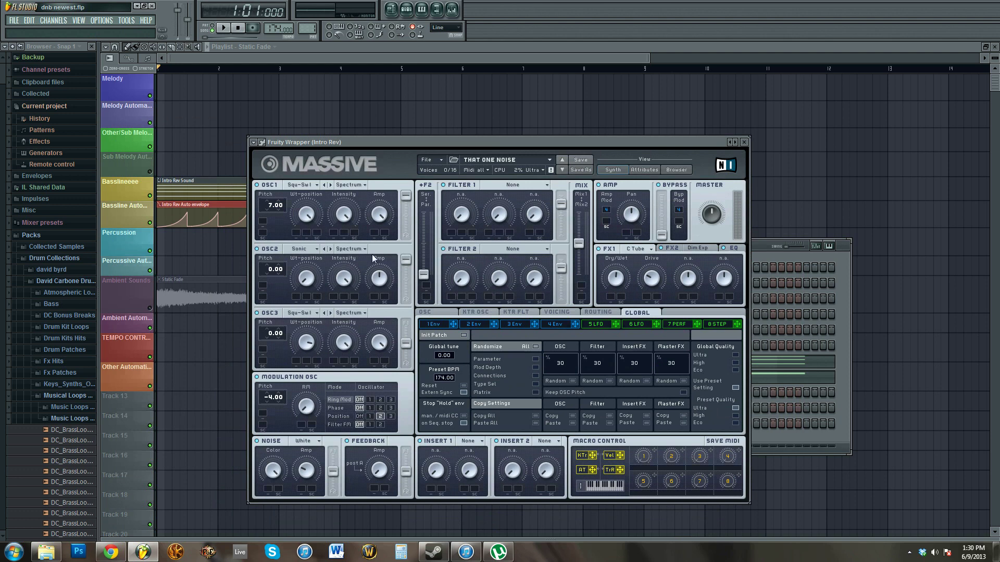
- On Massive's 5 LFO page, adjust Rate, enable Sync, and set the ratio denominator to 16
left_click(613, 326)
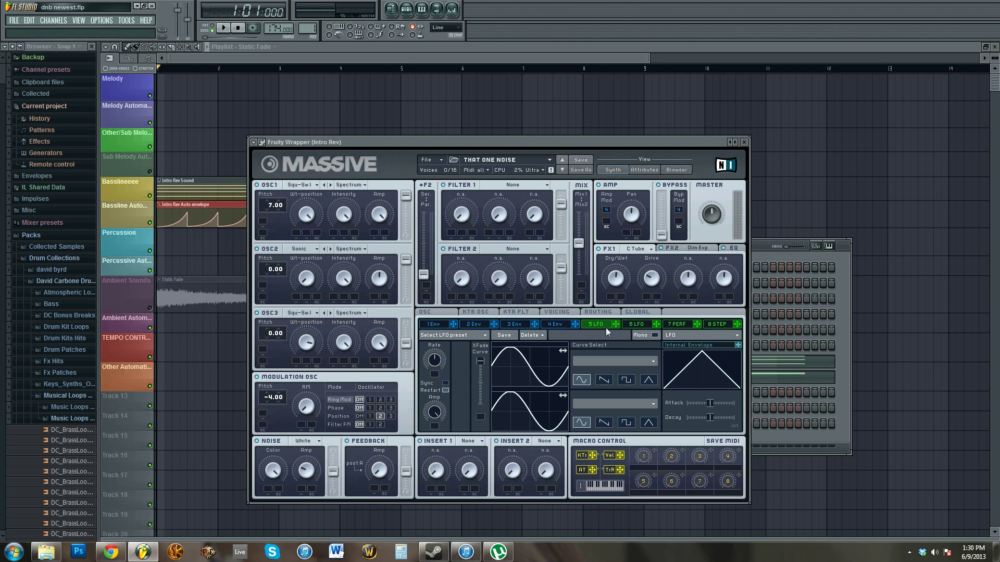
left_click_drag(436, 359, 437, 360)
left_click(443, 384)
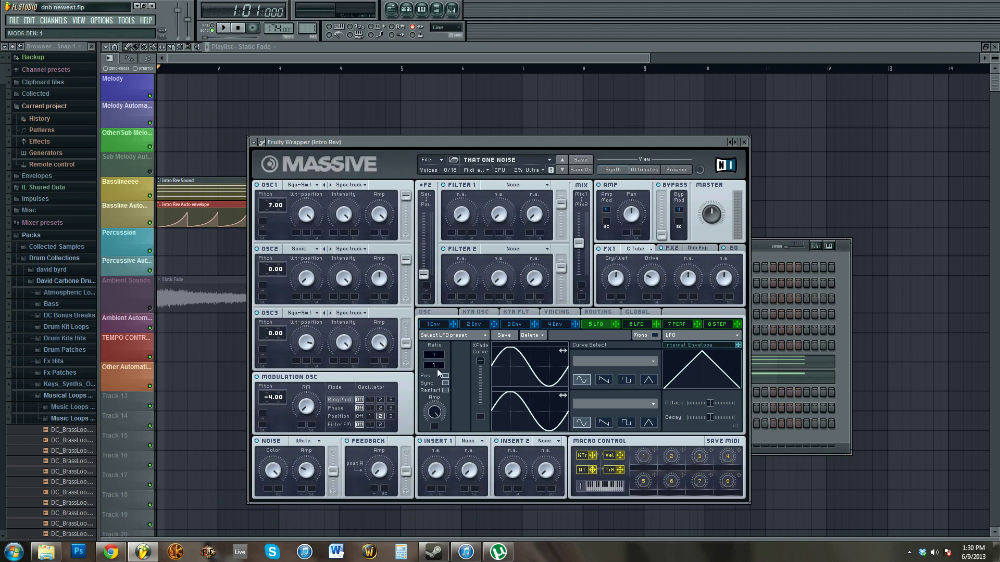
left_click_drag(441, 363, 442, 391)
mouse_move(443, 374)
left_mouse_down()
mouse_move(447, 357)
mouse_move(446, 374)
left_mouse_up()
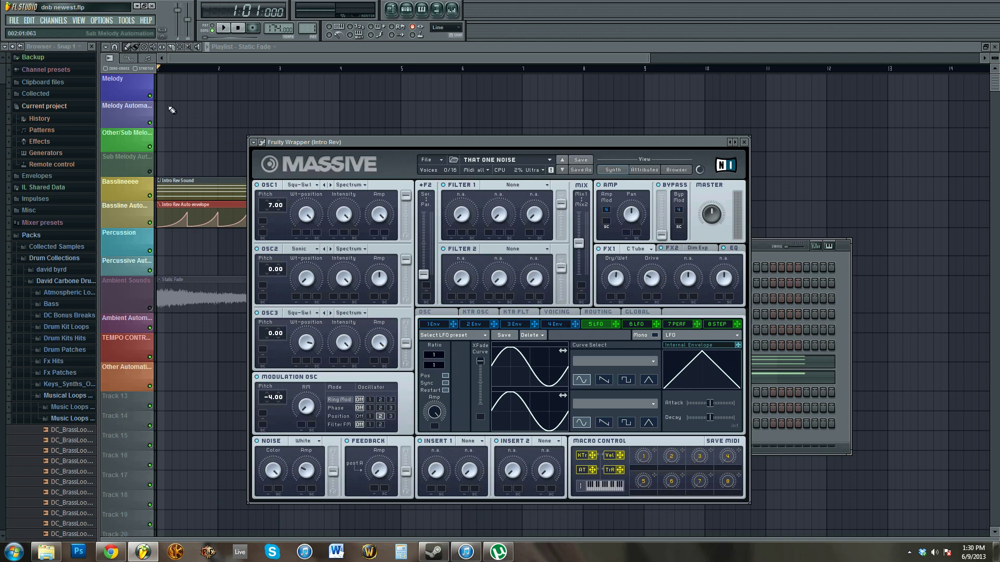
- Create an automation clip for the last tweaked LFO ratio and give its envelope an early peak
left_click(126, 20)
mouse_move(193, 125)
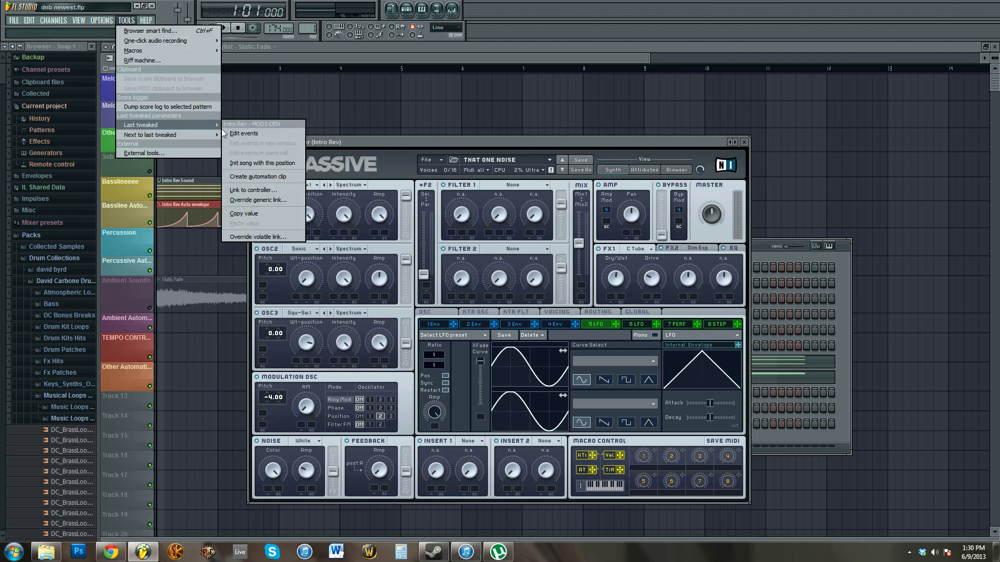
left_click(262, 177)
left_click_drag(169, 96, 189, 96)
- Reopen Massive, play and stop the song to hear the MOD5-DEN automation, and raise Massive's window
key("F5")
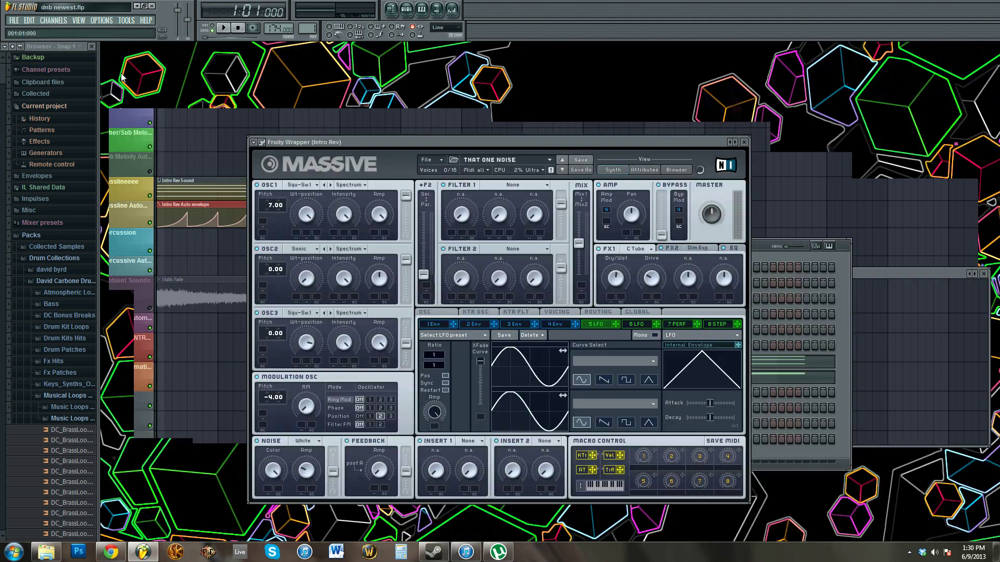
key("F5")
key("F5")
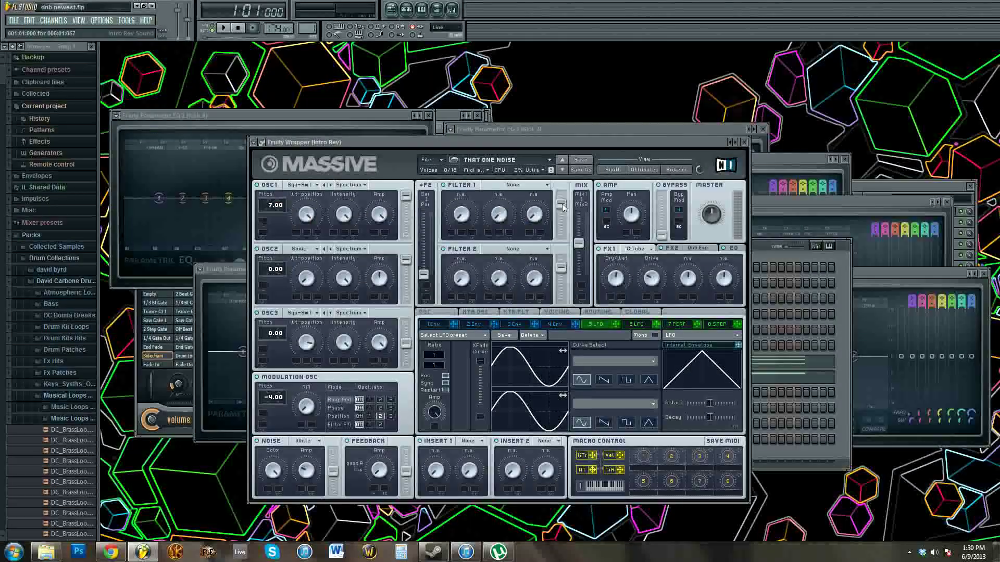
key("F5")
key("F6")
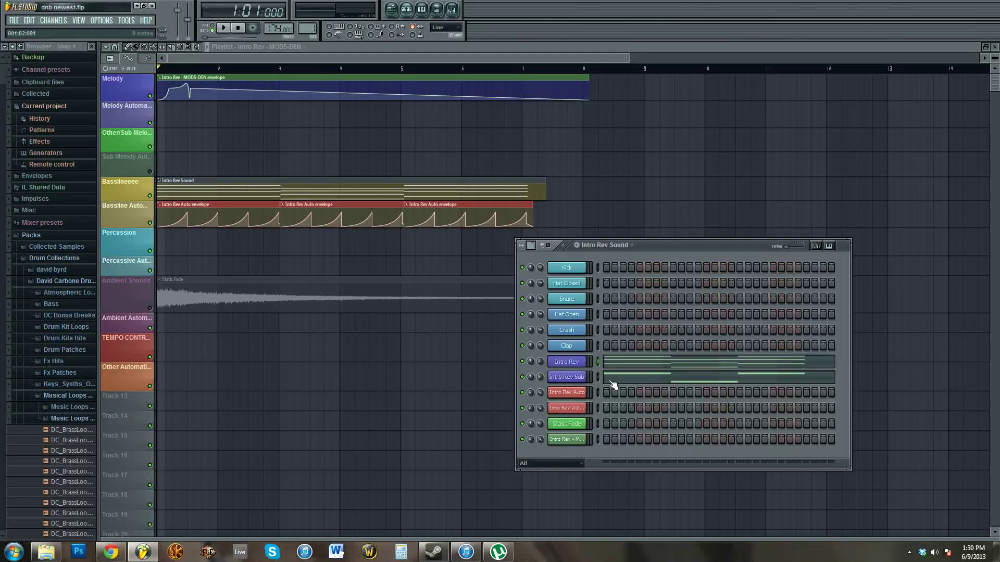
left_click(568, 362)
key("space")
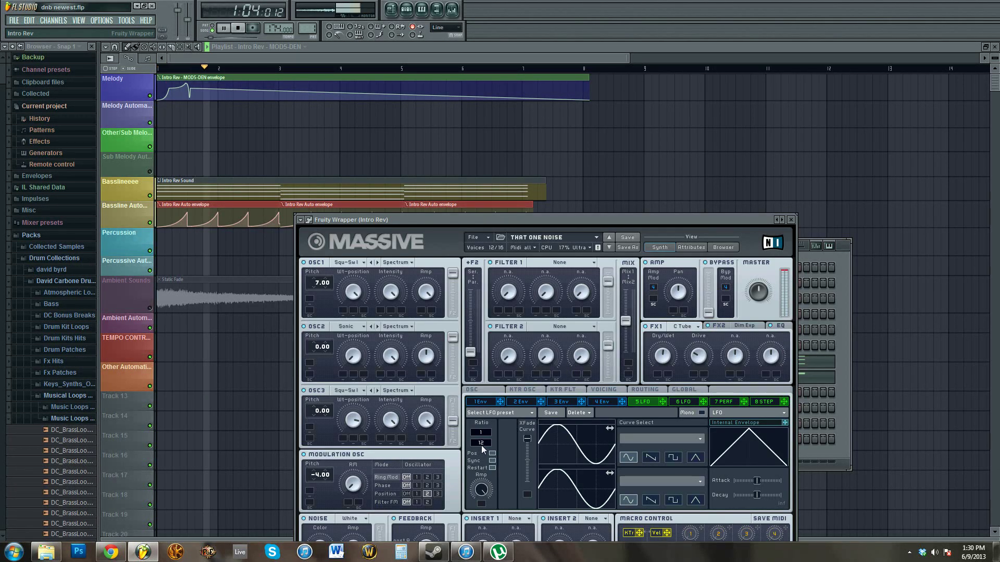
key("space")
mouse_move(199, 93)
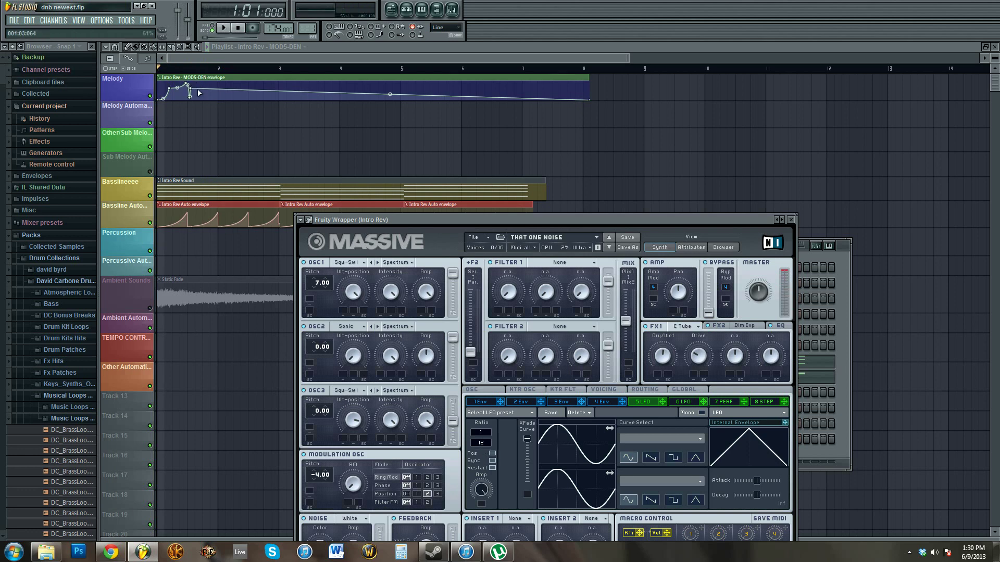
left_click_drag(629, 220, 613, 120)
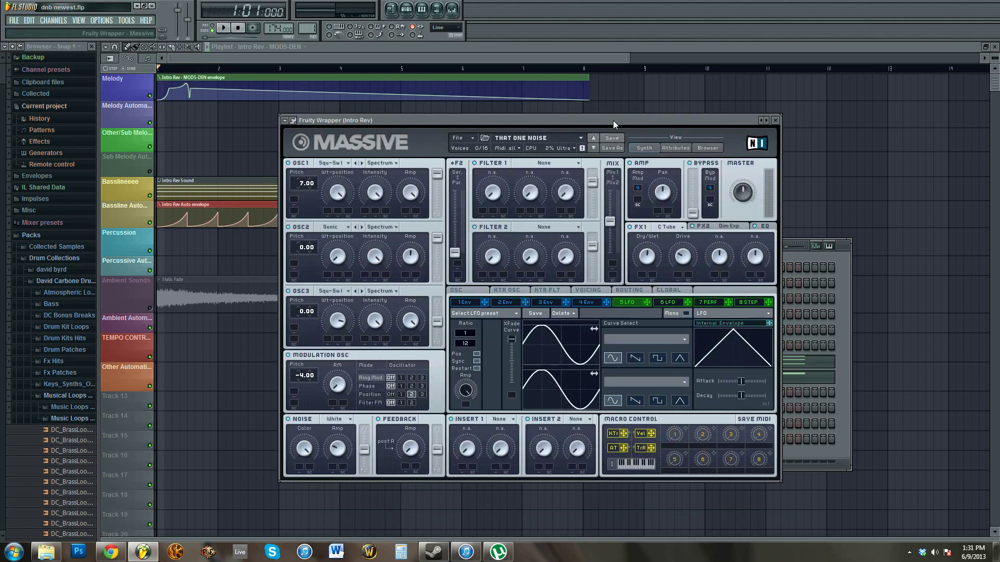